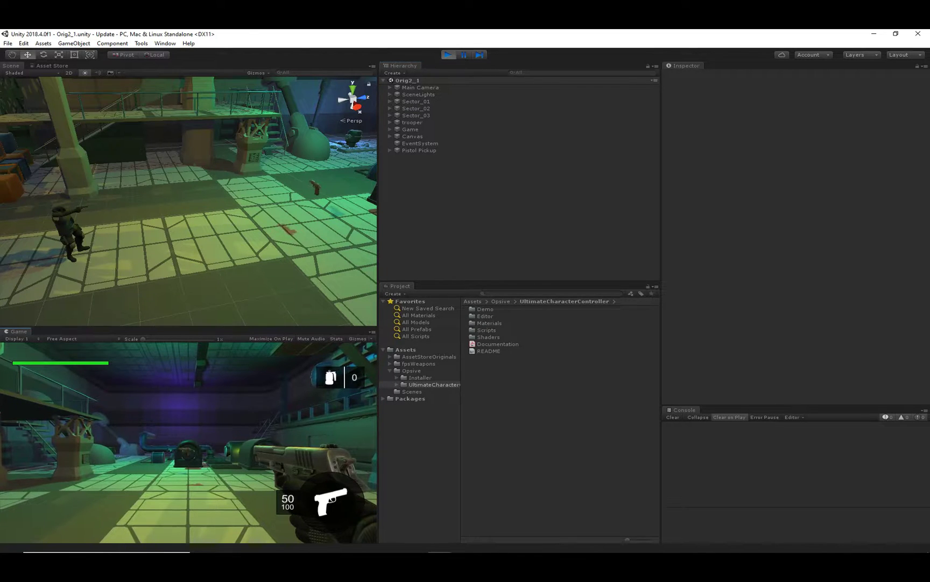
# Walk the trooper forward in third-person view onto the Pistol Pickup.
pyautogui.press('w')
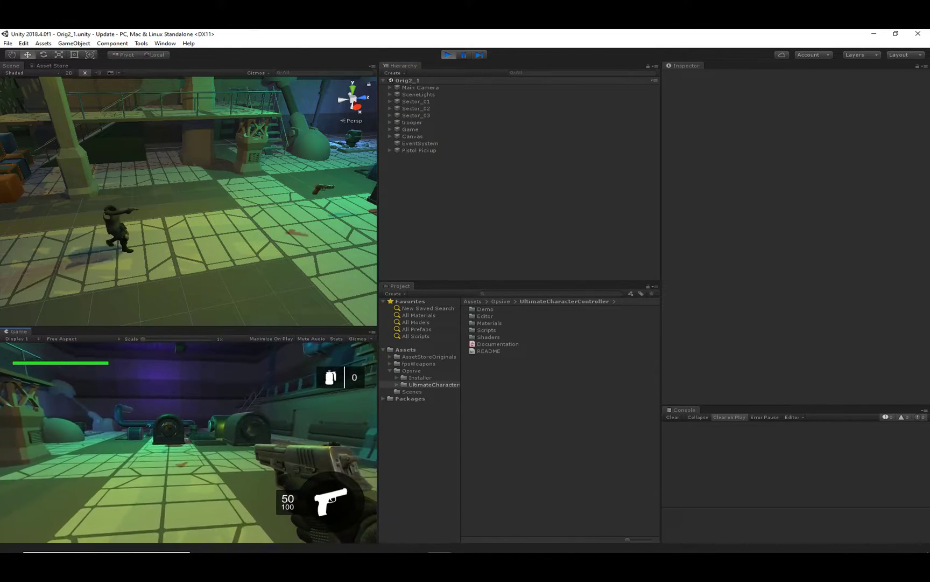
pyautogui.press('v')
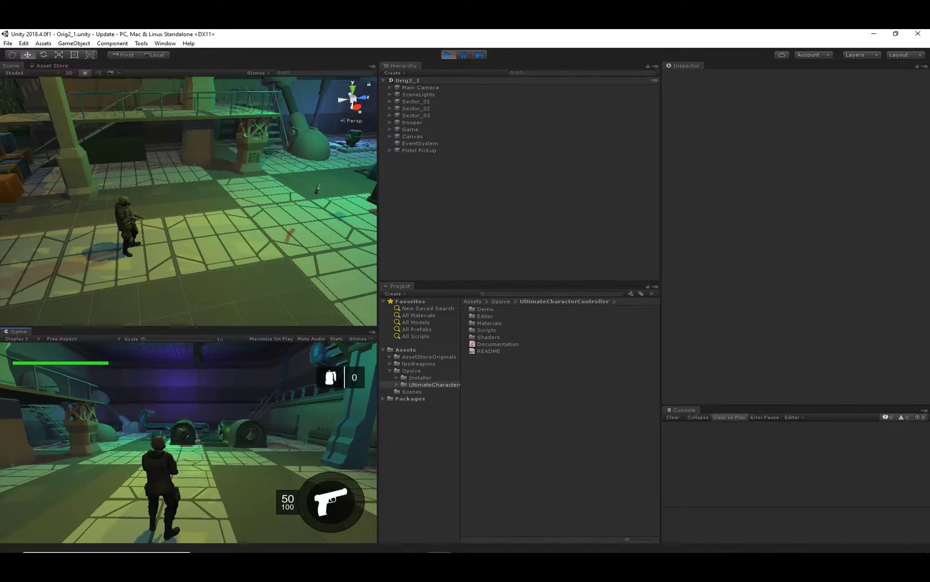
pyautogui.press('w')
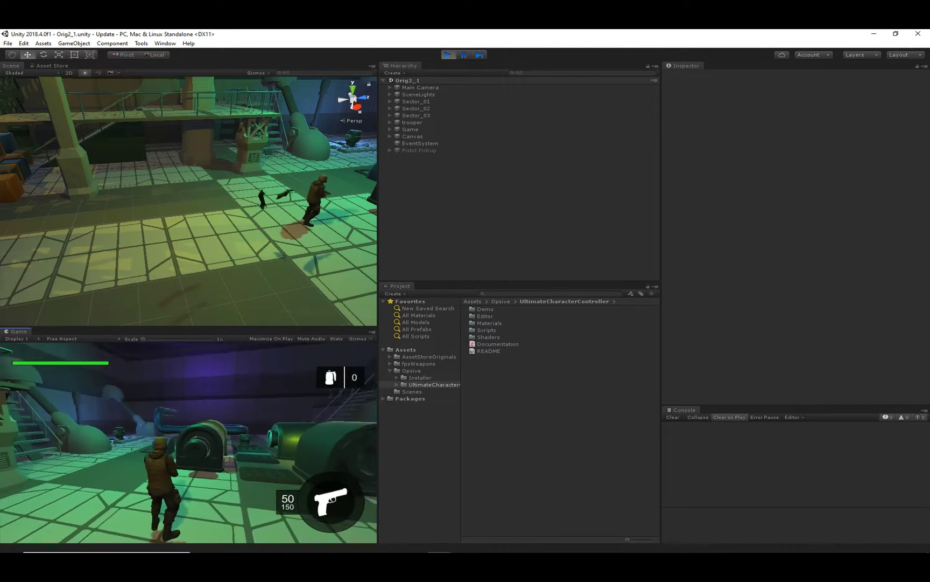
# Fire the pistol twice, reload it, look around, then stop play mode.
pyautogui.click(189, 443)
pyautogui.click(189, 442)
pyautogui.press('r')
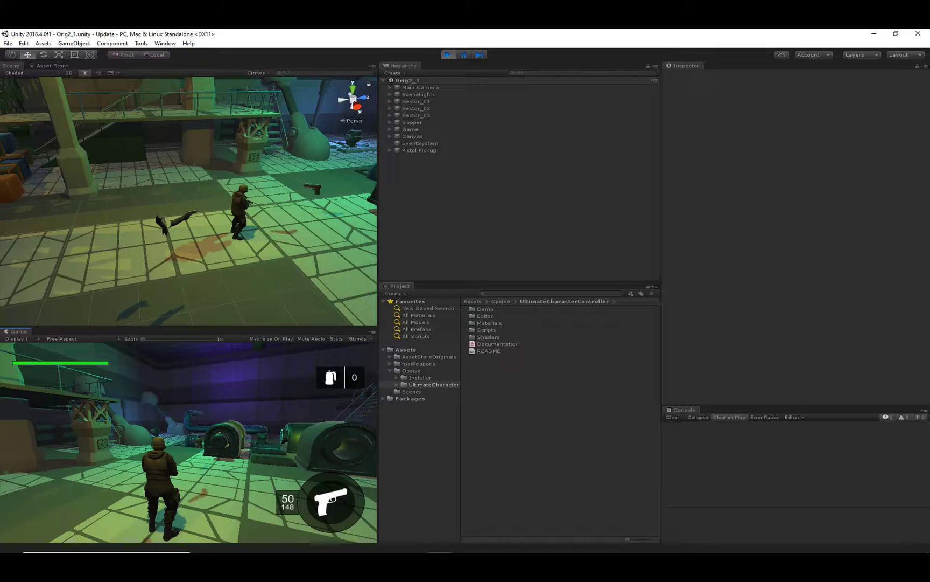
pyautogui.click(252, 426)
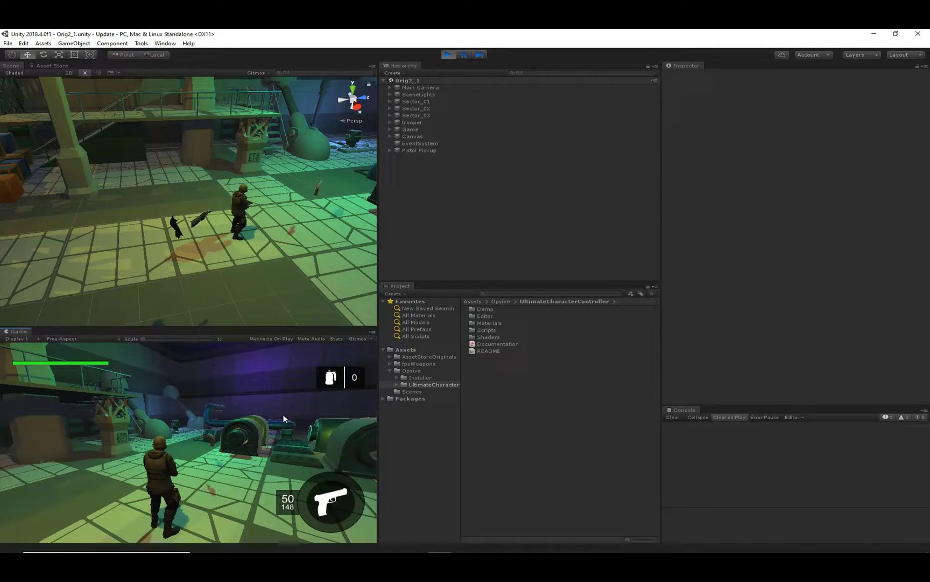
pyautogui.click(447, 56)
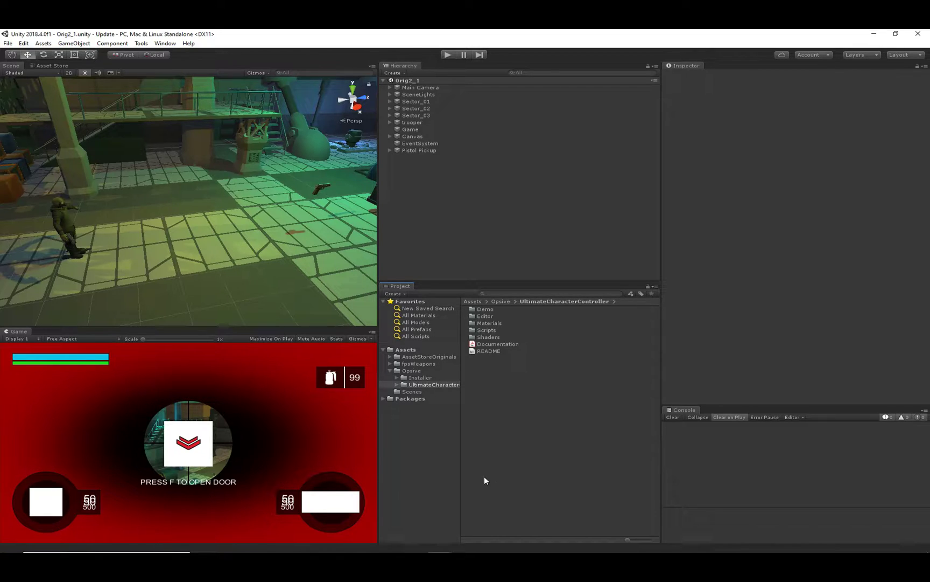
# Browse the Opsive Installer and UltimateCharacterController folders, ending back in Installer.
pyautogui.click(430, 378)
pyautogui.click(501, 432)
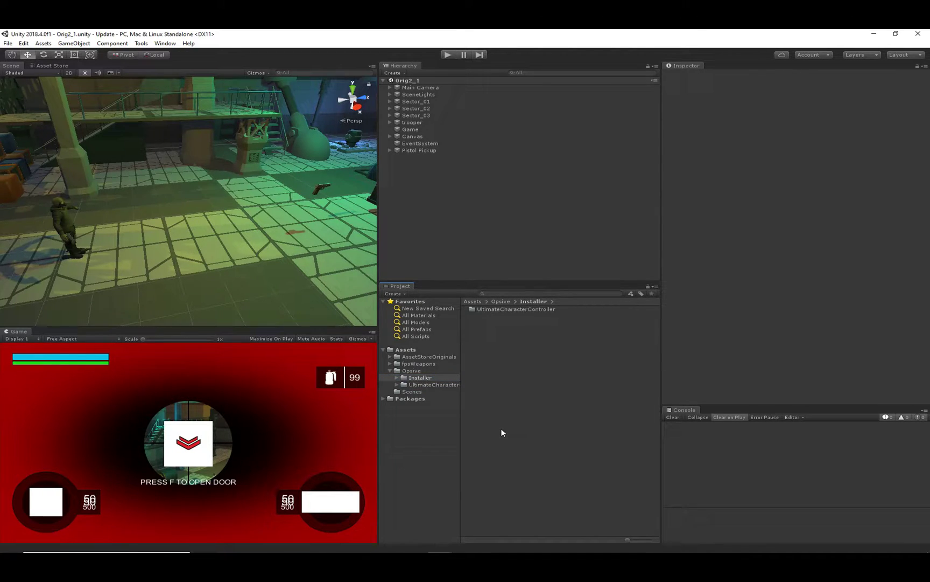
pyautogui.click(433, 385)
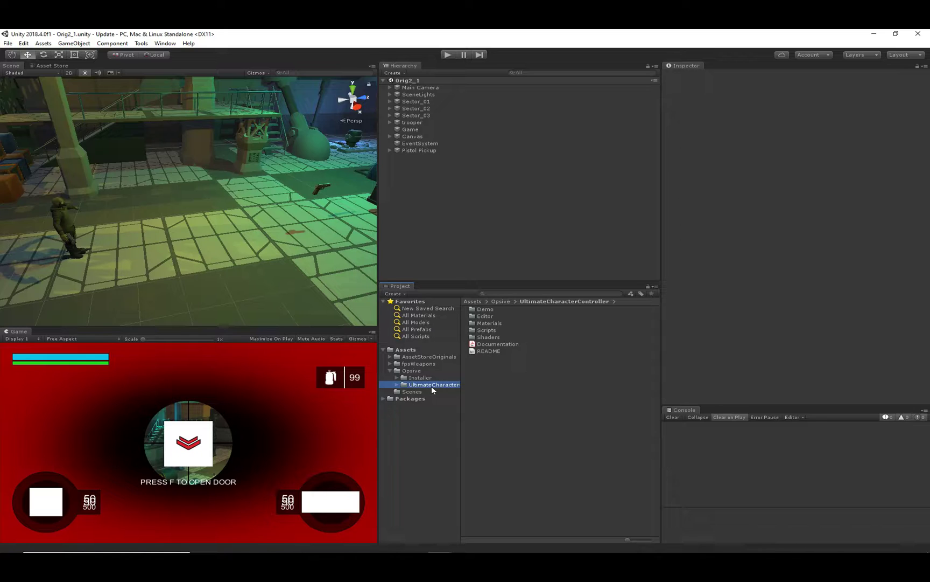
pyautogui.click(426, 378)
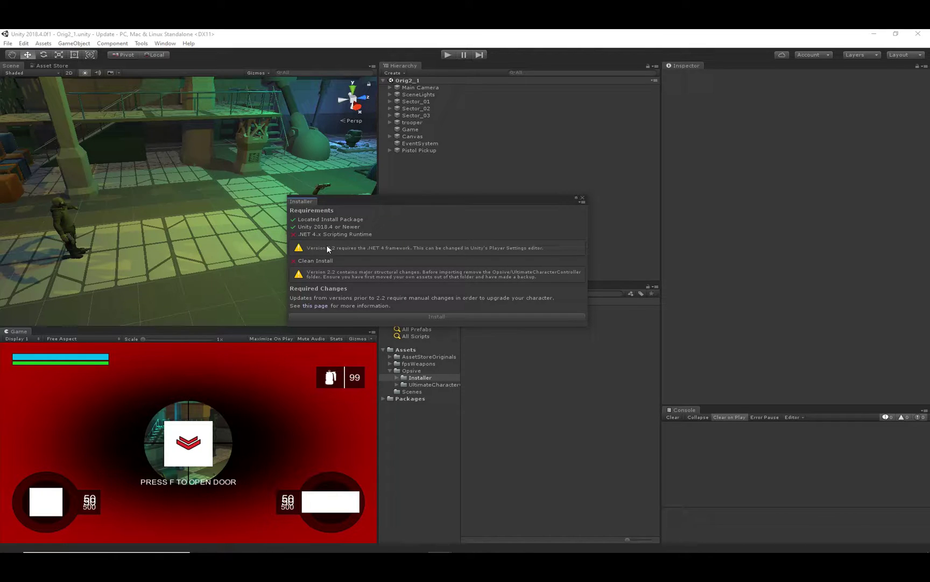
# Launch the Opsive Ultimate Character Controller Installer from Tools and move it aside.
pyautogui.click(141, 44)
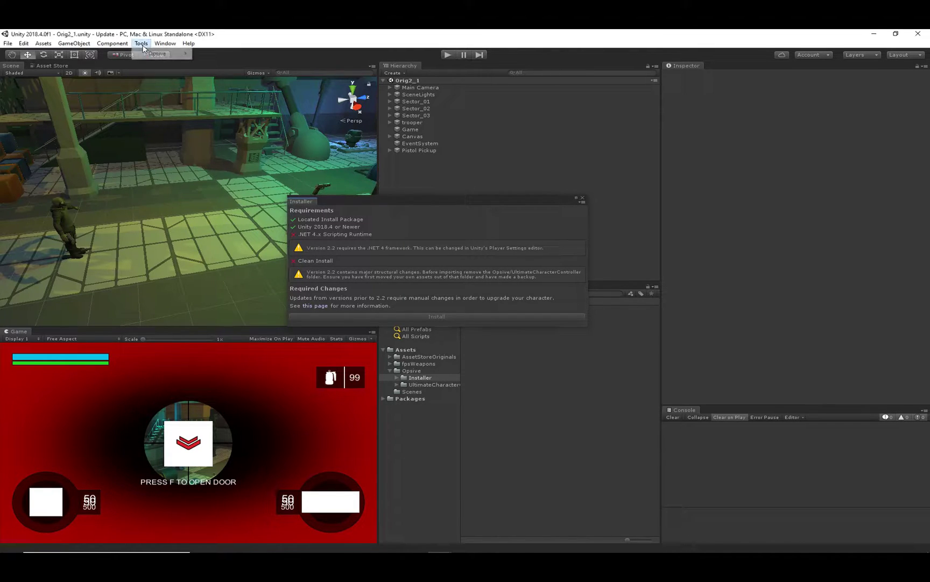
pyautogui.moveTo(144, 53)
pyautogui.moveTo(264, 54)
pyautogui.click(329, 53)
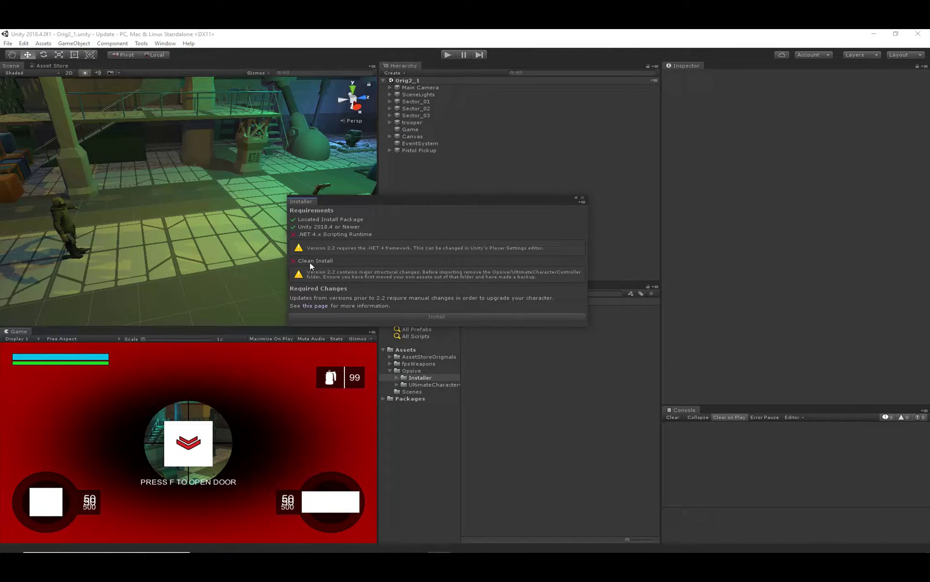
pyautogui.moveTo(359, 201); pyautogui.dragTo(288, 179)
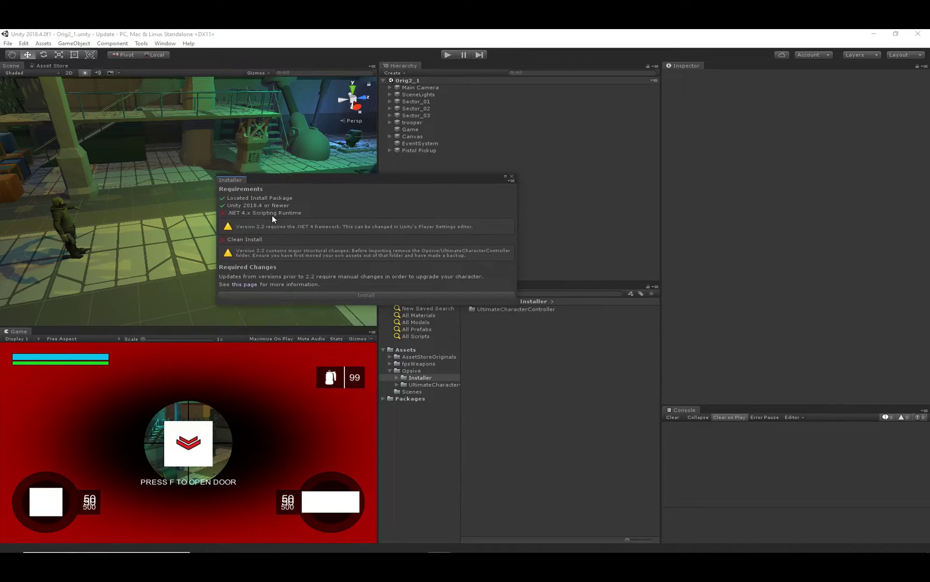
# Show UltimateCharacterController's contents, then cancel deleting that folder.
pyautogui.click(428, 385)
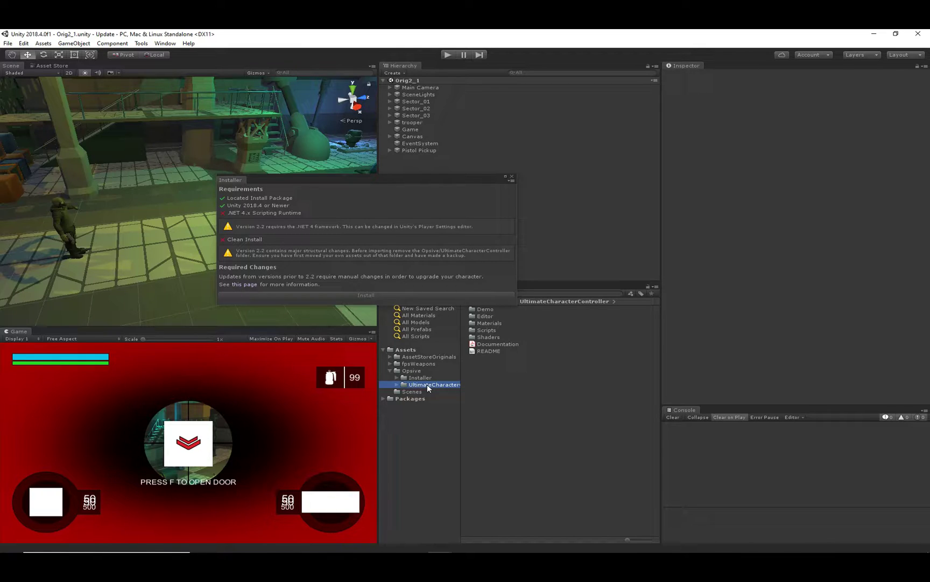
pyautogui.press('Delete')
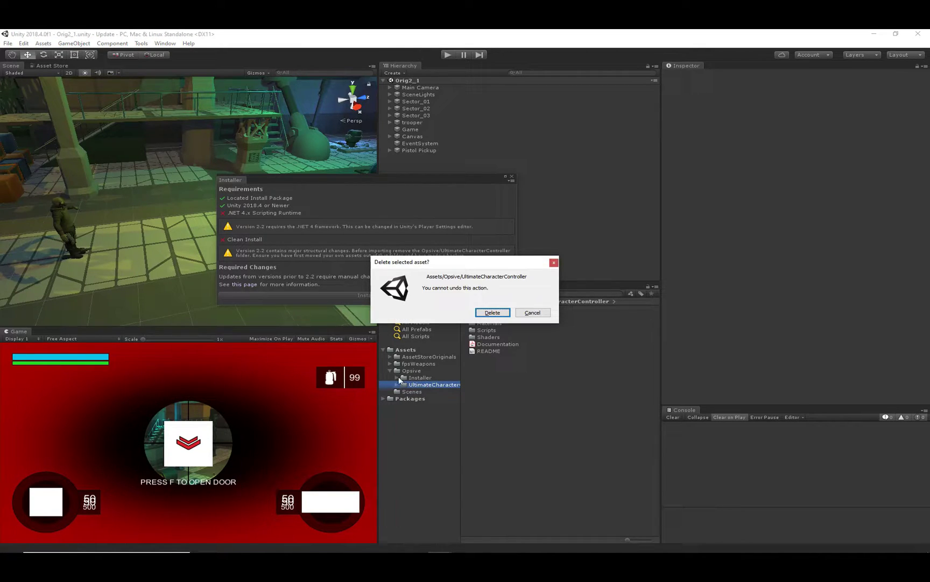
pyautogui.click(541, 313)
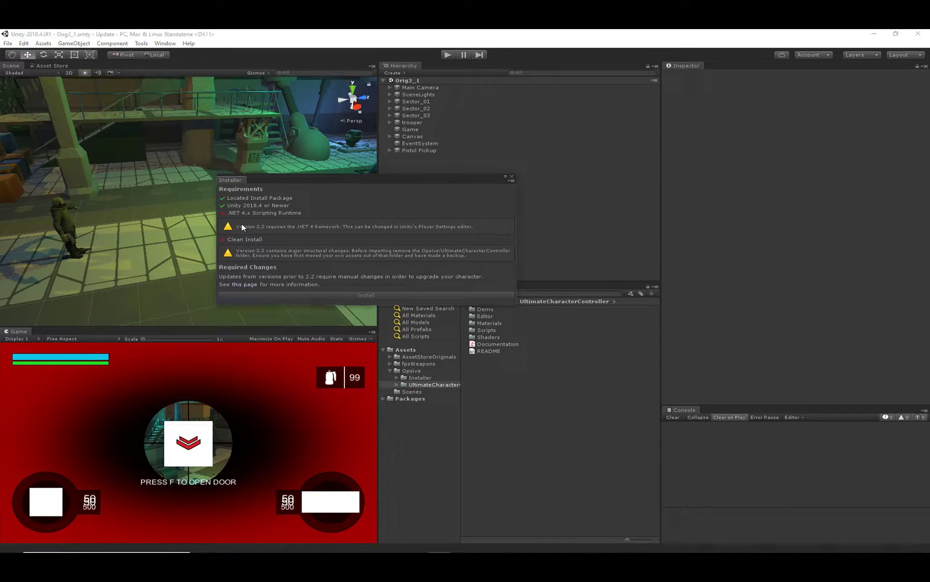
# Open Player Settings from Build Settings and scroll to the Configuration section.
pyautogui.click(8, 43)
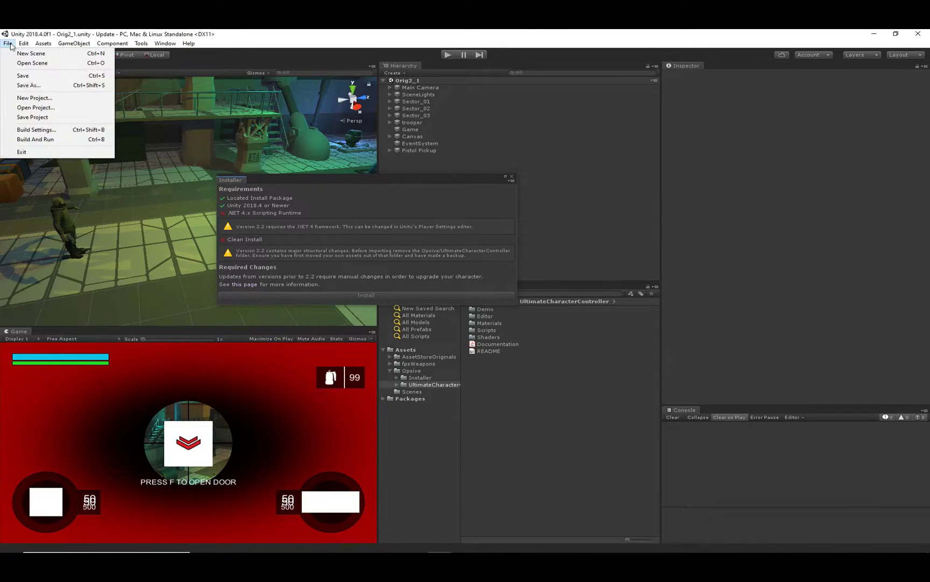
pyautogui.click(54, 129)
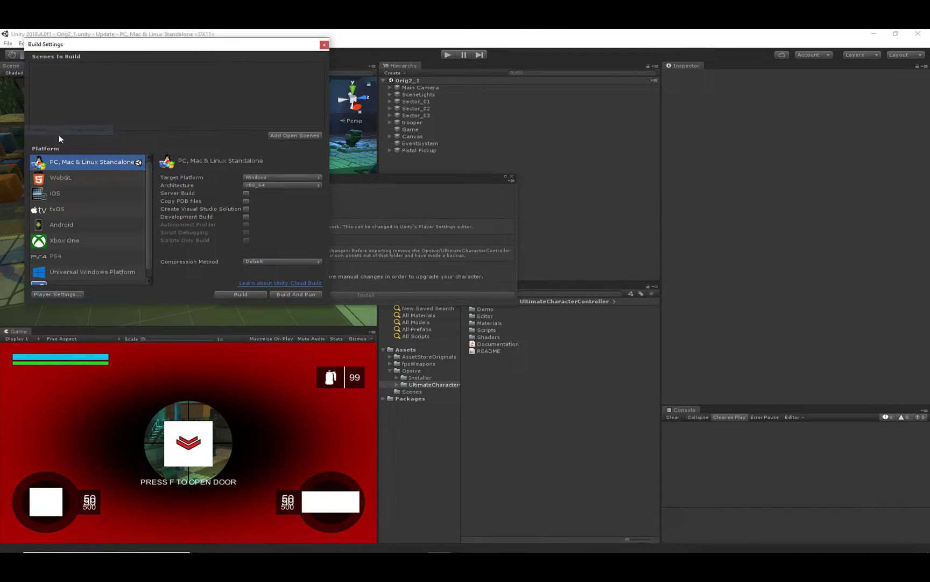
pyautogui.click(57, 294)
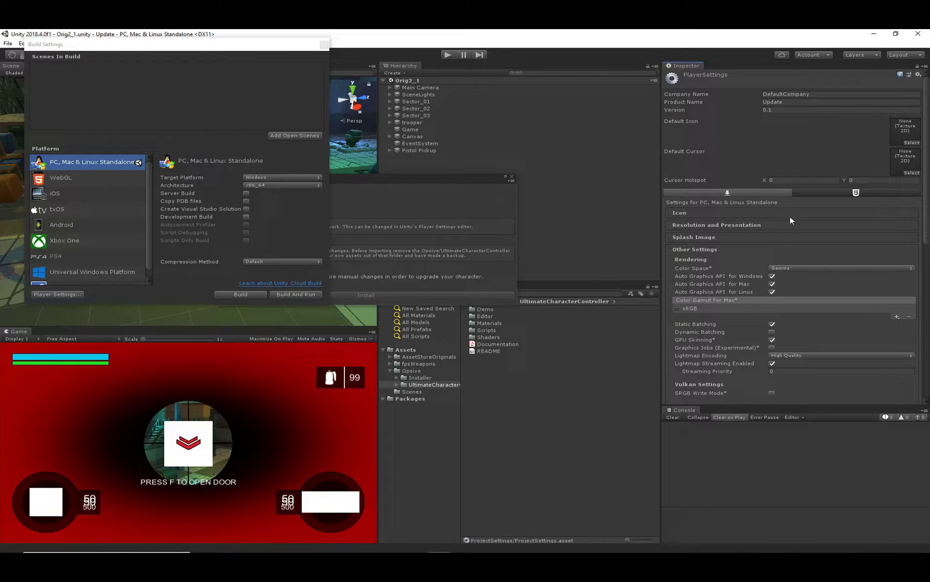
pyautogui.scroll(-10, 754, 251)
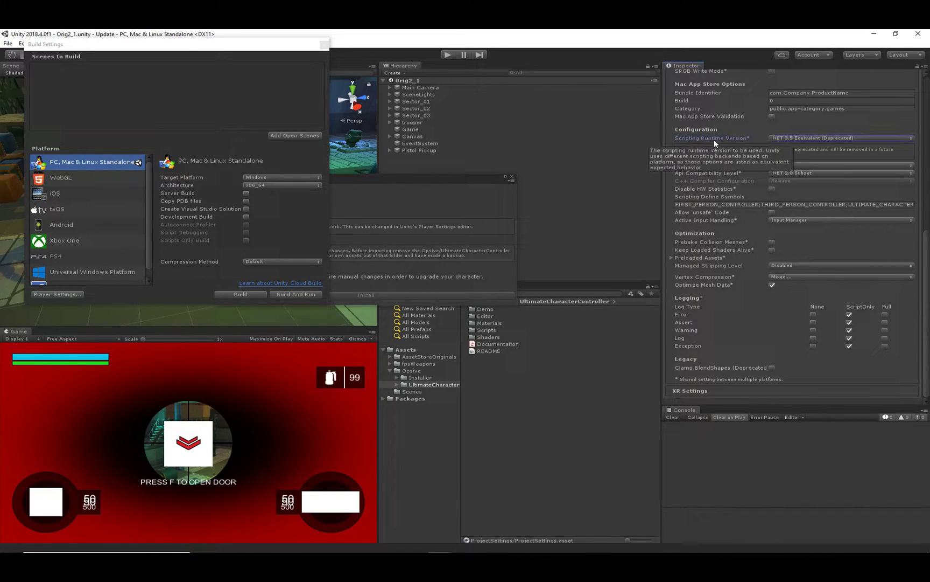
# Choose .NET 4.x Equivalent scripting runtime twice, declining the editor restart each time.
pyautogui.click(803, 138)
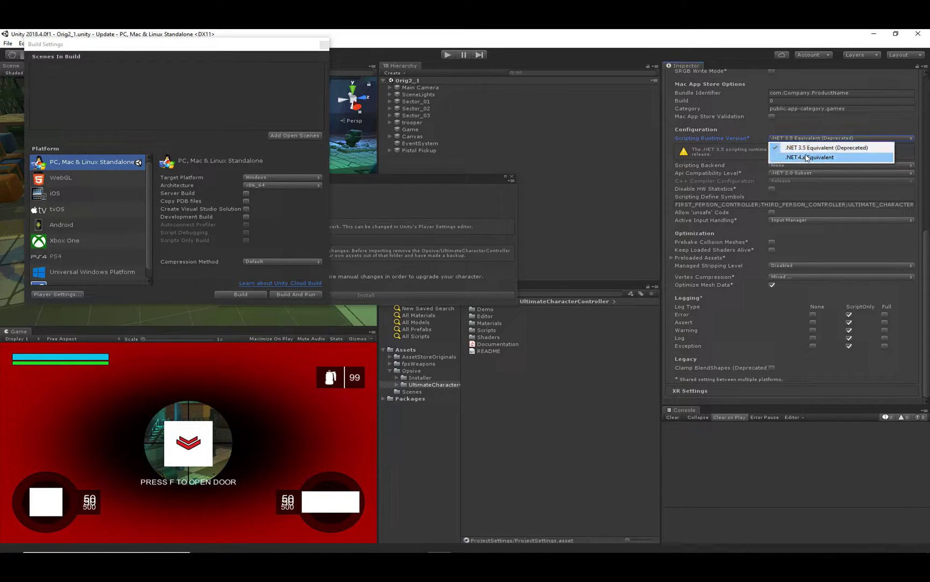
pyautogui.click(819, 157)
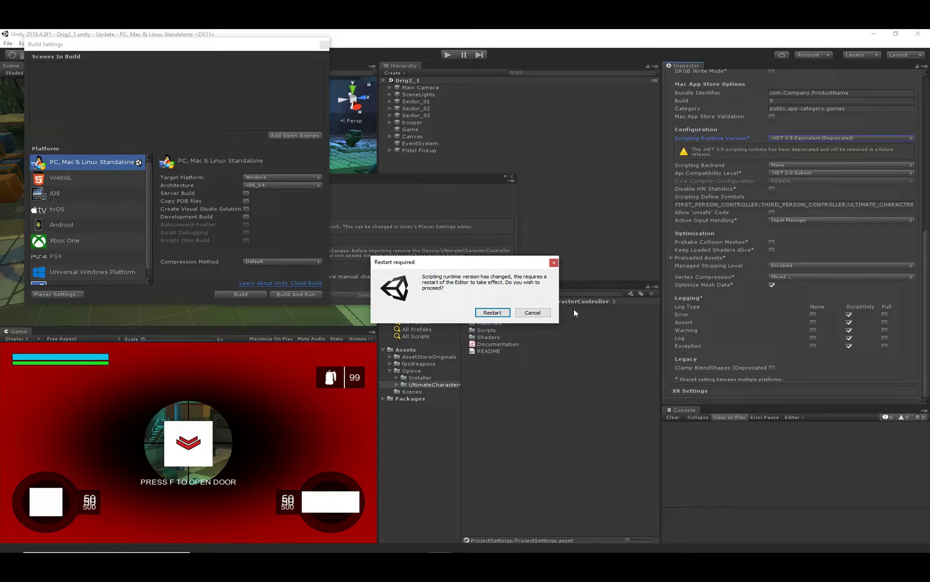
pyautogui.click(533, 312)
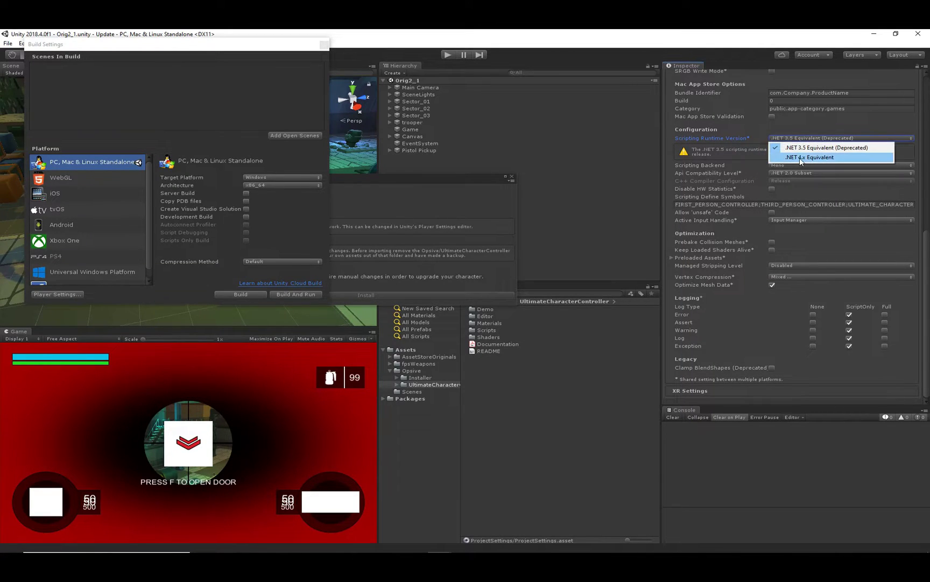
pyautogui.click(810, 157)
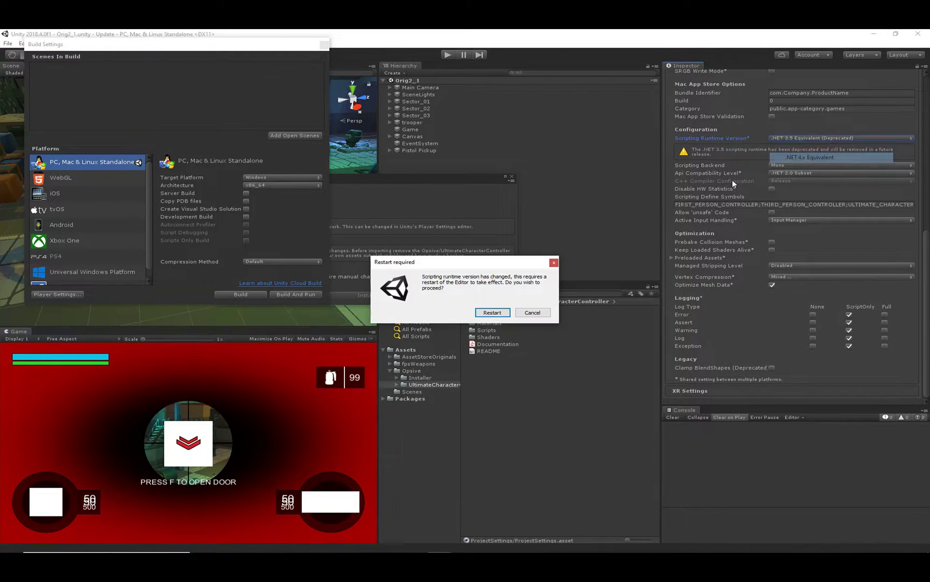
pyautogui.click(544, 316)
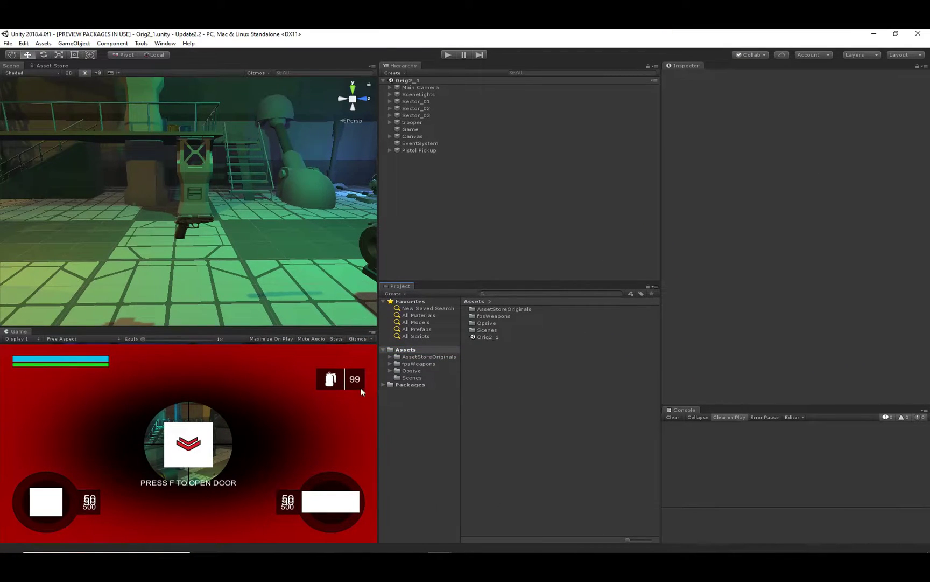
# In the Opsive folder, cancel deleting the Installer folder.
pyautogui.click(412, 371)
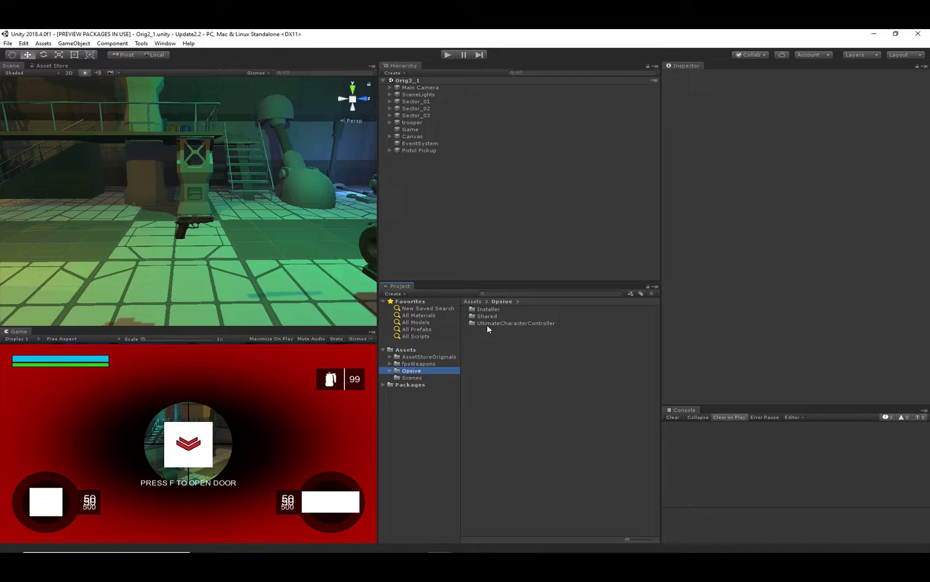
pyautogui.click(493, 308)
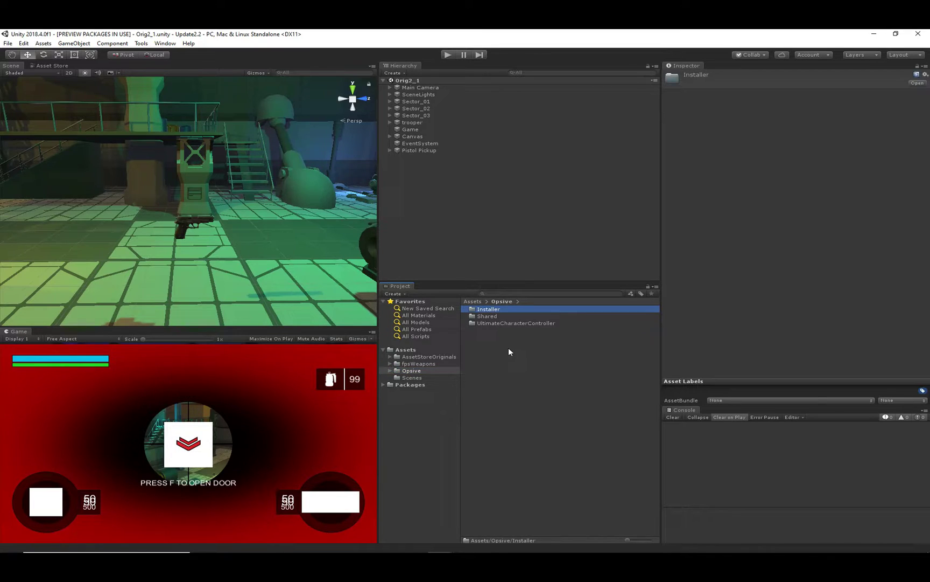
pyautogui.press('Delete')
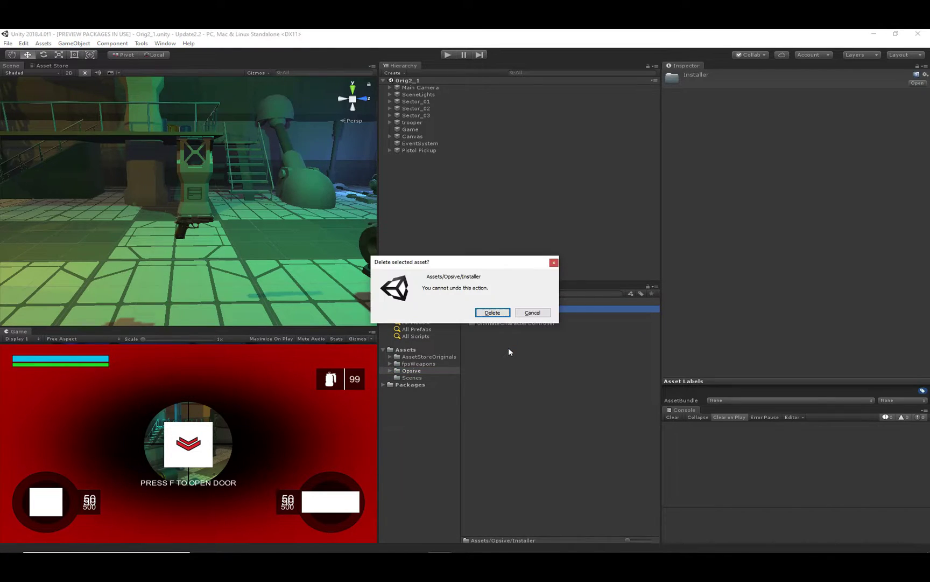
pyautogui.click(528, 316)
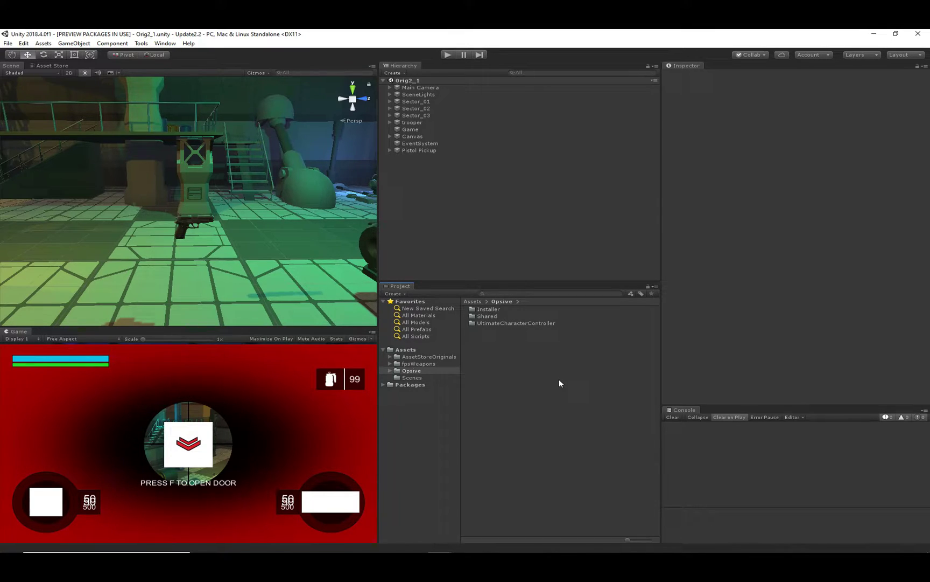
# Inspect the Shared and UltimateCharacterController folders, then run the scene in play mode.
pyautogui.click(492, 318)
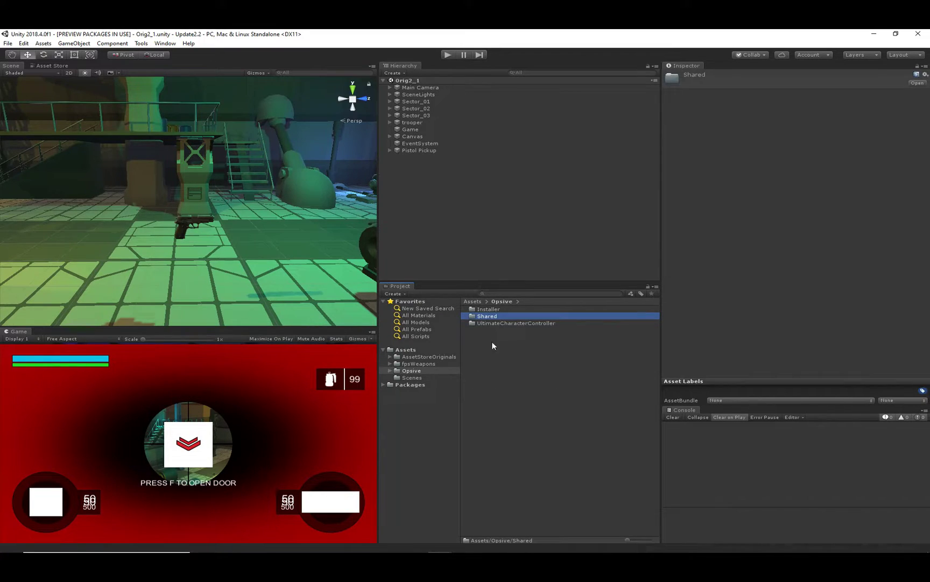
pyautogui.click(503, 375)
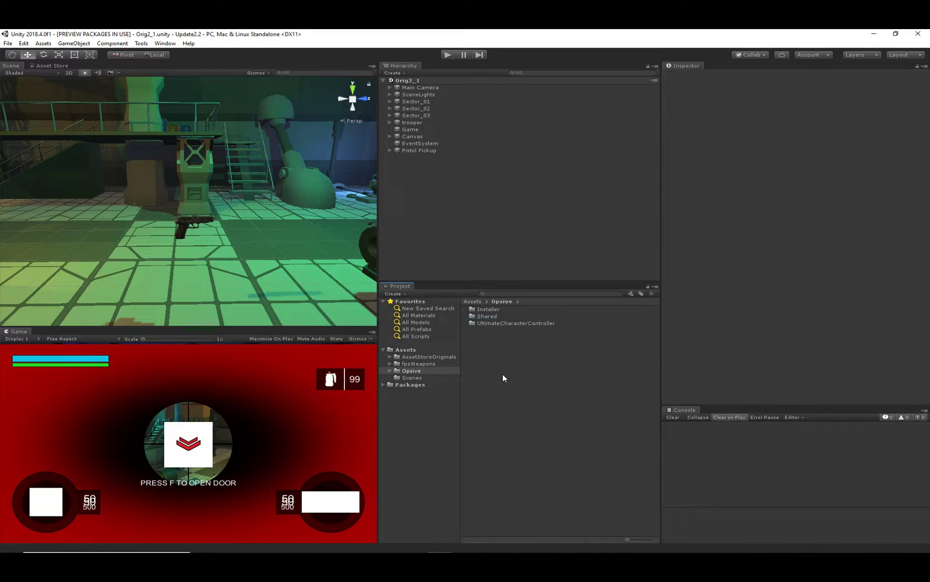
pyautogui.click(499, 322)
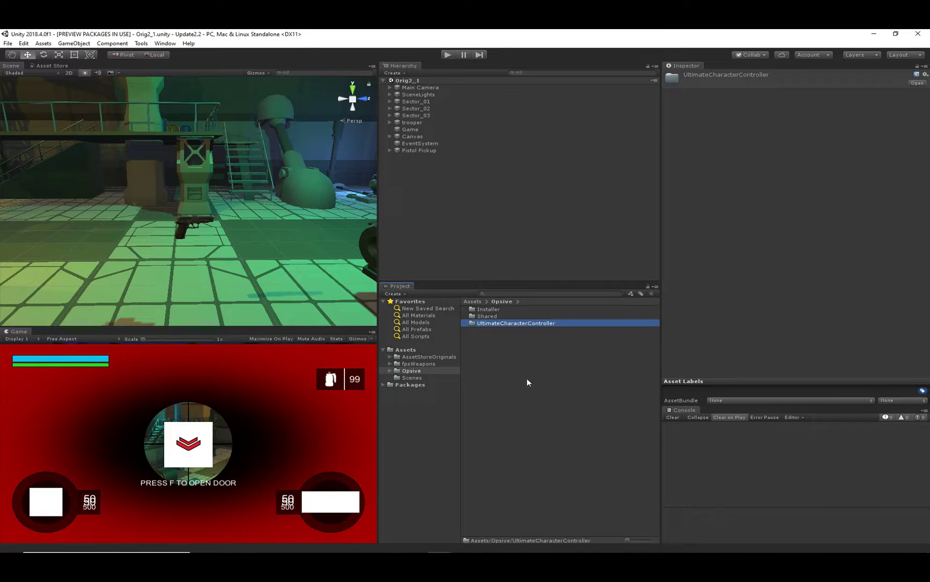
pyautogui.click(522, 382)
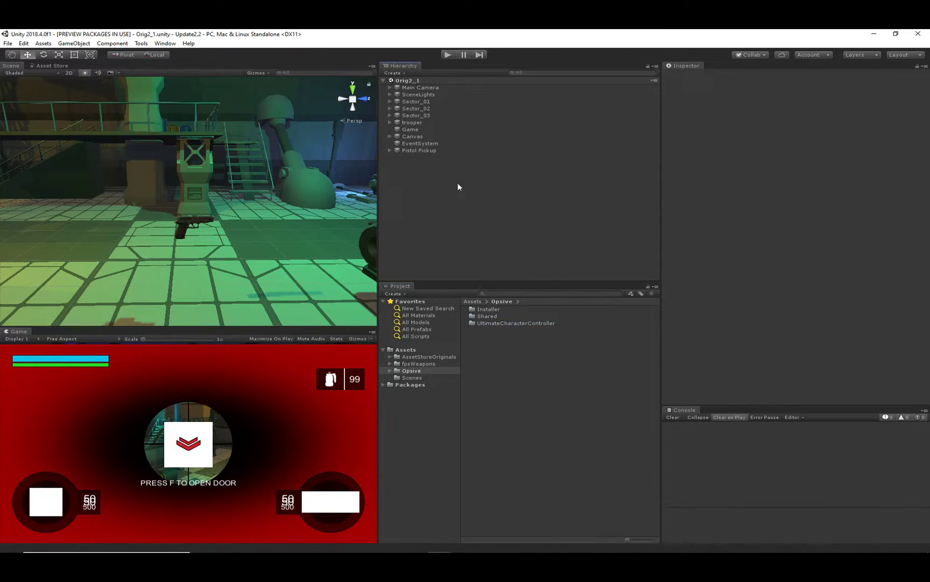
pyautogui.click(448, 55)
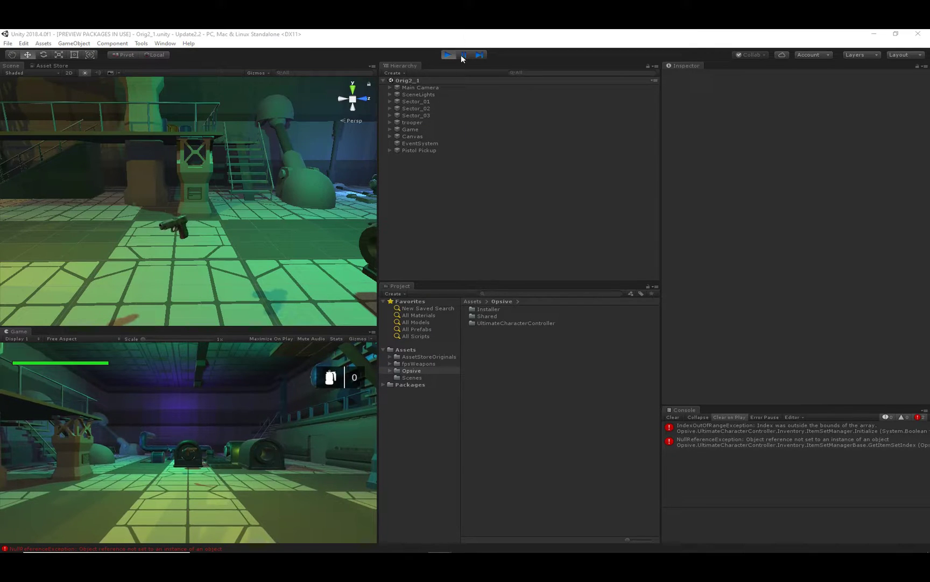
# Stop play mode with Ctrl+P and select ItemCollection in the Scenes folder.
pyautogui.hotkey('ctrl', 'p')
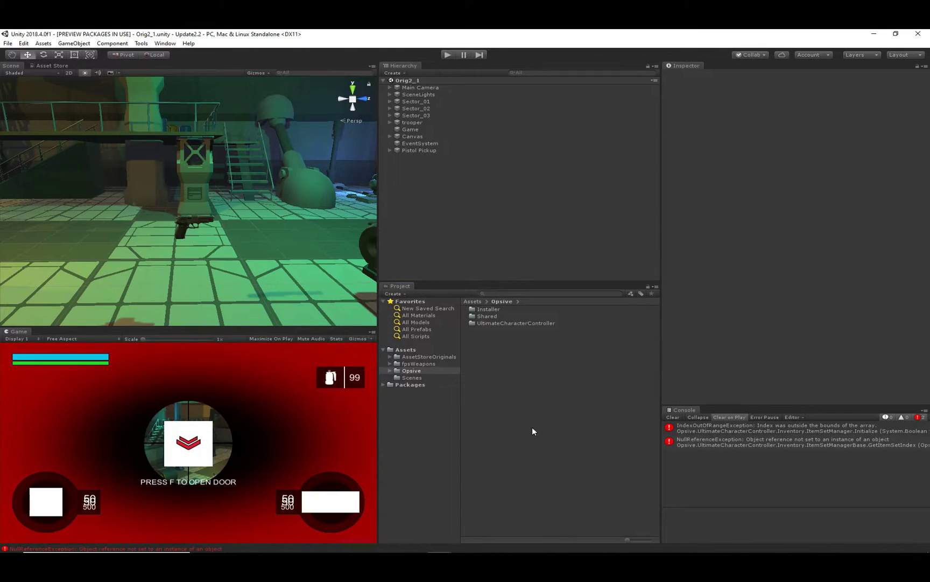
pyautogui.click(412, 378)
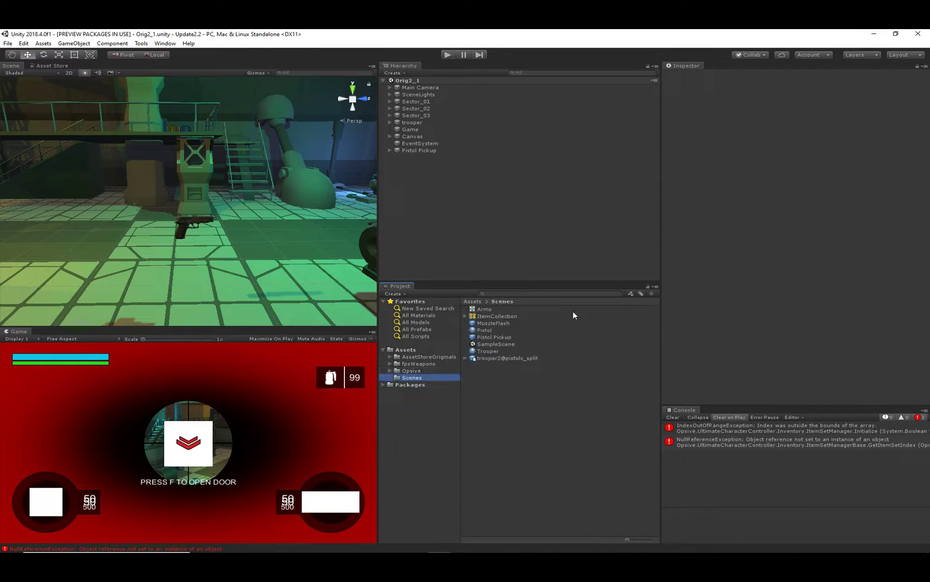
pyautogui.click(519, 316)
# Create an 'Items' category in the Item Type Manager's Categories list.
pyautogui.click(814, 103)
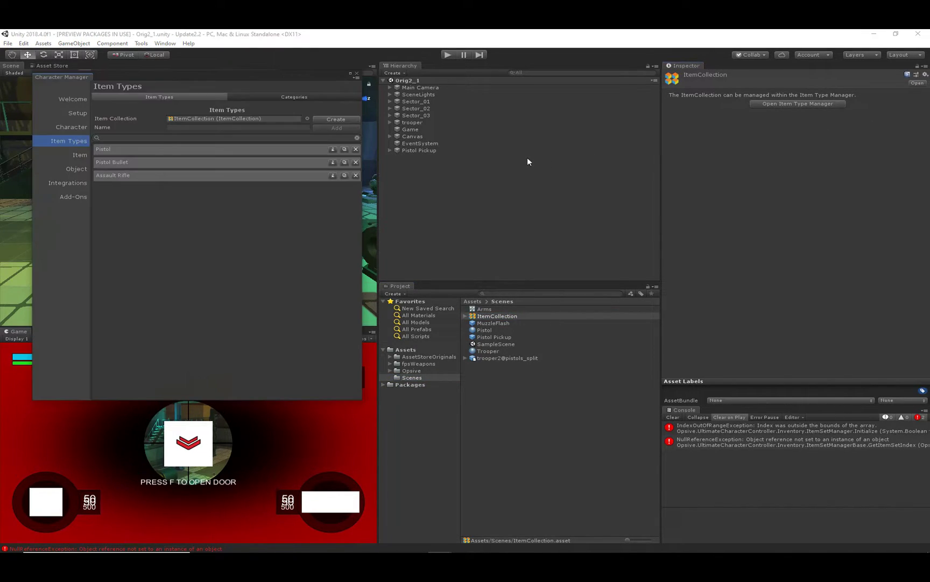
pyautogui.click(267, 97)
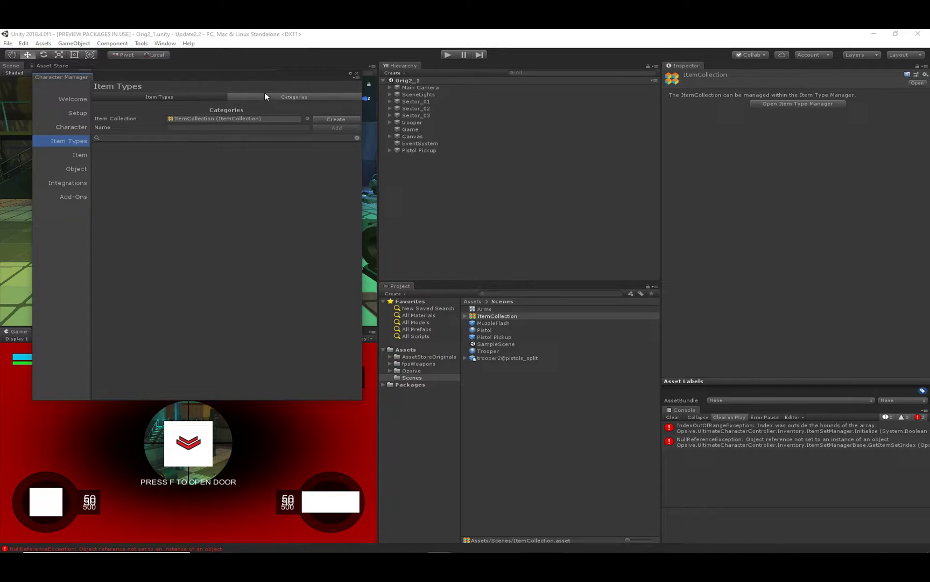
pyautogui.click(264, 127)
pyautogui.write('Items')
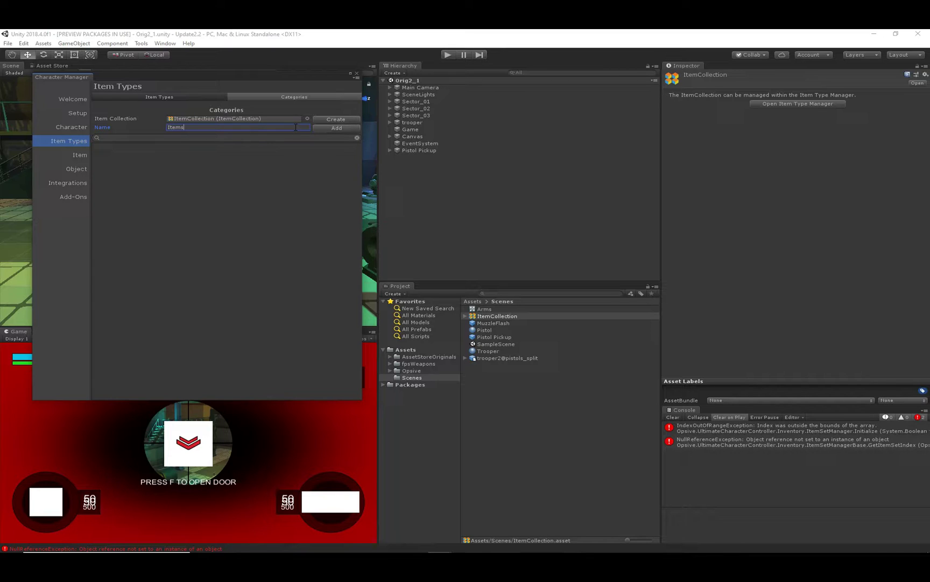
pyautogui.click(335, 128)
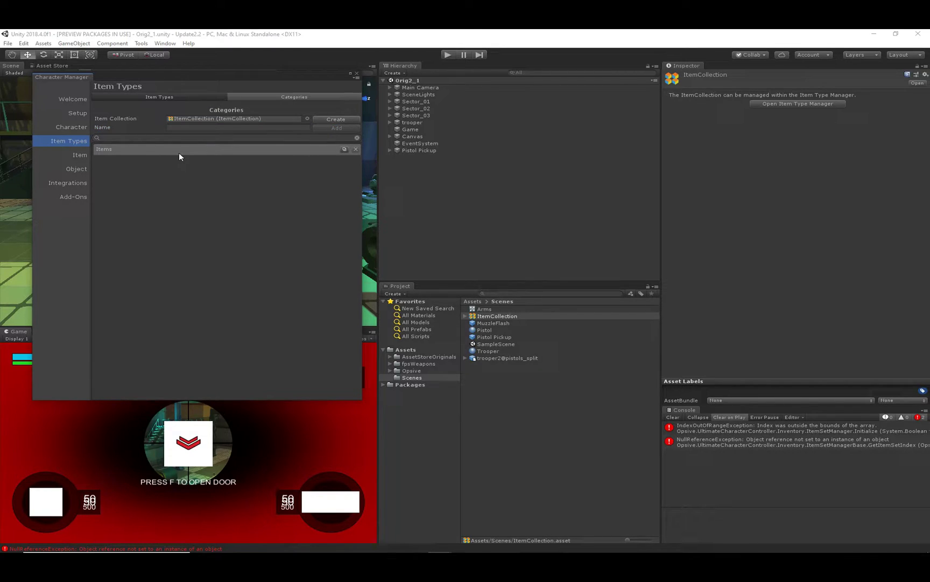
# Put the Pistol item type in the Items category with capacity 2.
pyautogui.click(173, 97)
pyautogui.click(147, 150)
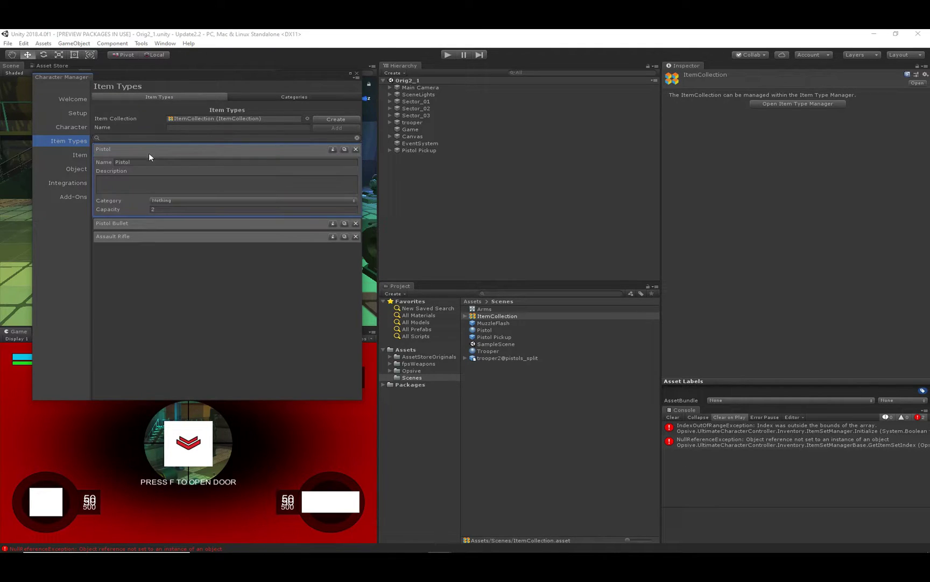
pyautogui.click(168, 200)
pyautogui.click(178, 229)
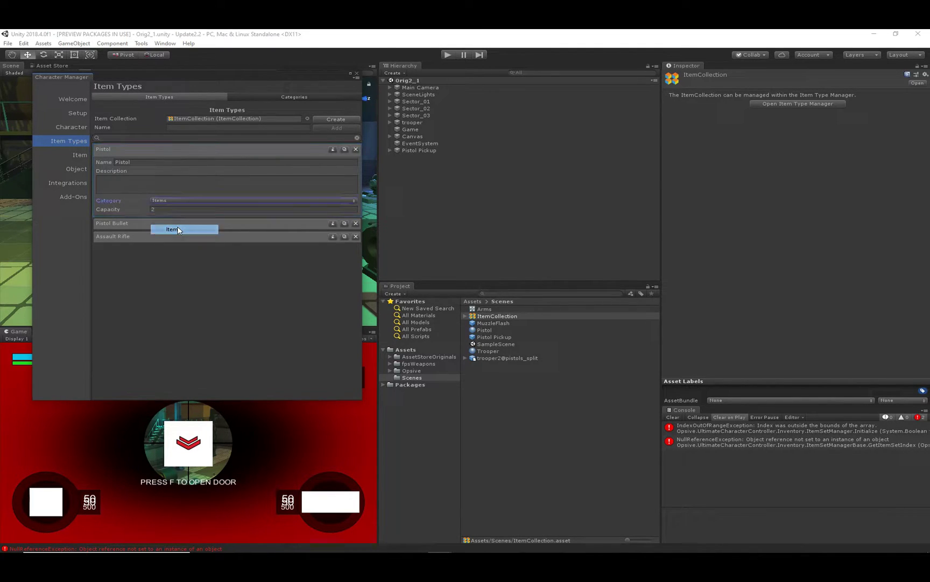
pyautogui.click(168, 209)
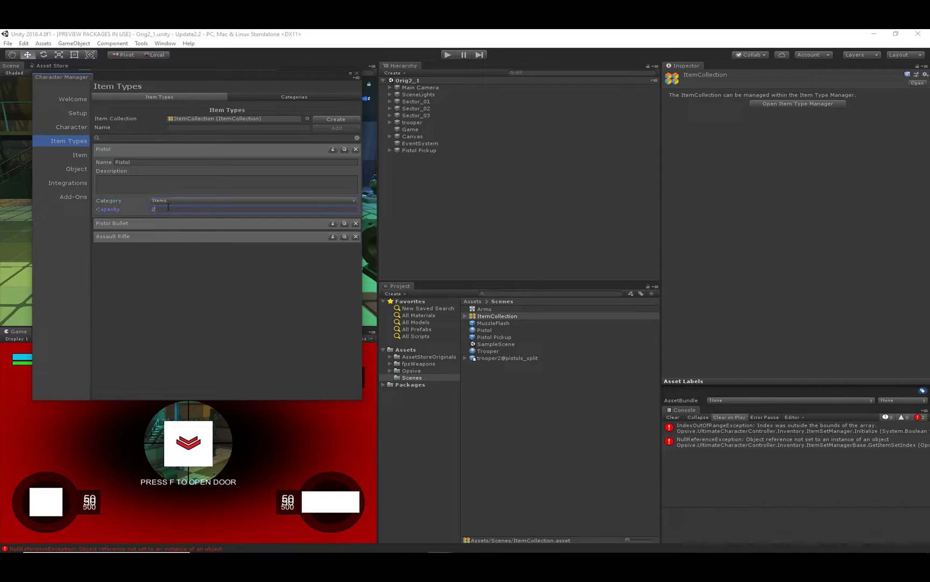
pyautogui.write('2')
pyautogui.click(136, 209)
pyautogui.click(126, 223)
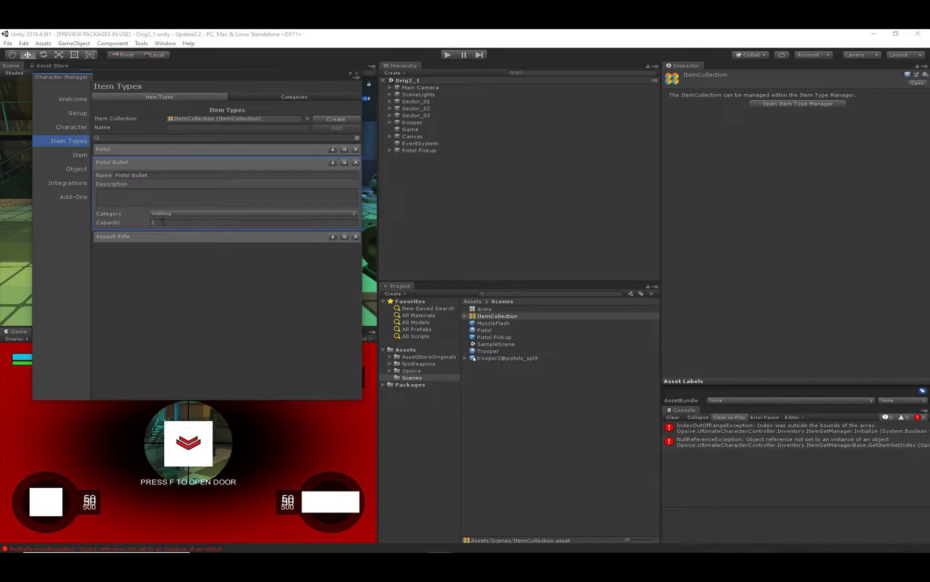
pyautogui.click(130, 222)
pyautogui.write('1000000000')
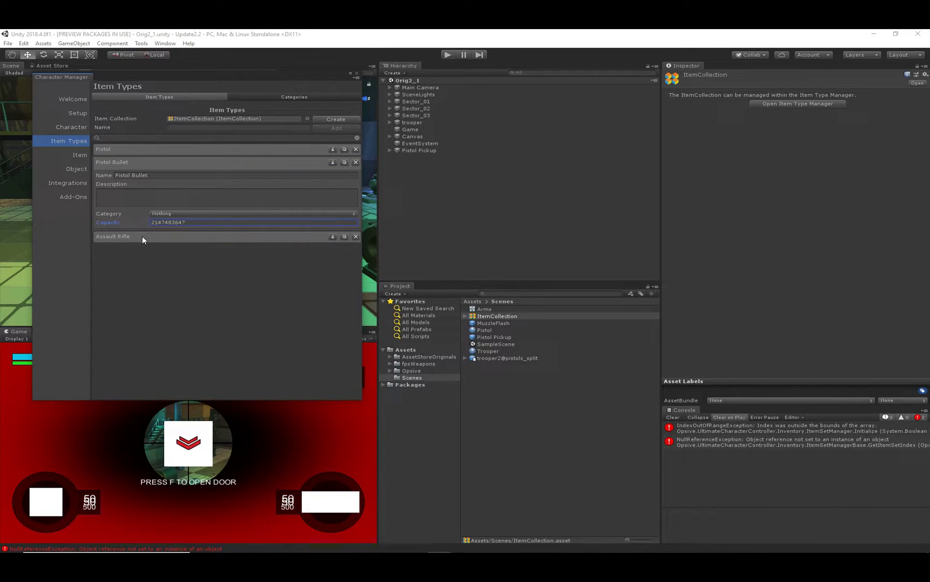
# Put Assault Rifle in the Items category and edit its capacity to 1.
pyautogui.click(142, 236)
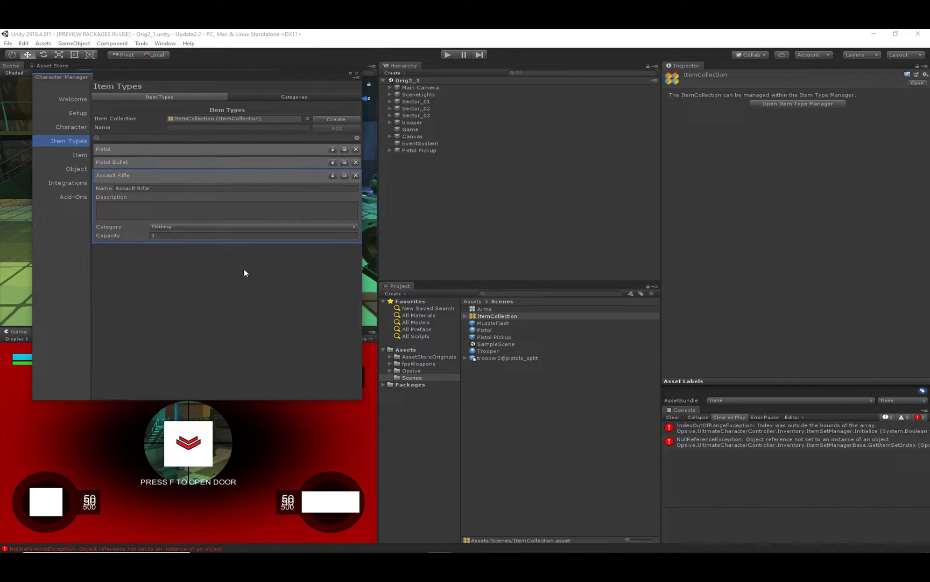
pyautogui.click(166, 226)
pyautogui.click(172, 256)
pyautogui.click(169, 236)
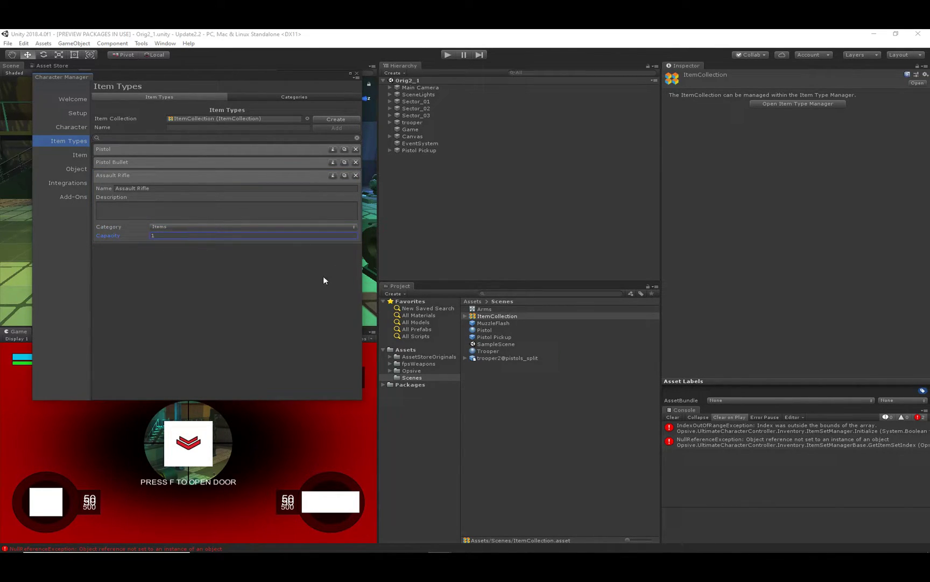
pyautogui.moveTo(256, 76); pyautogui.dragTo(275, 160)
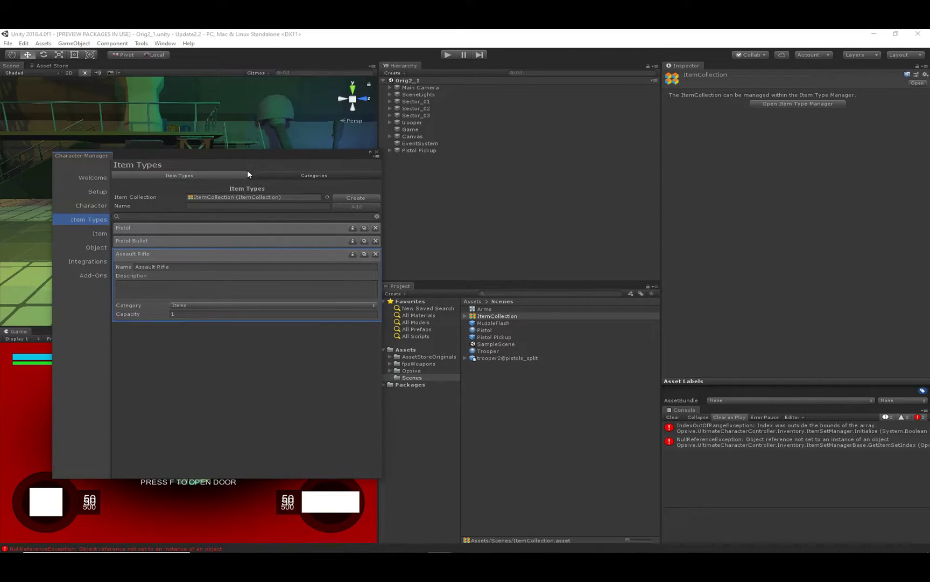
pyautogui.click(377, 152)
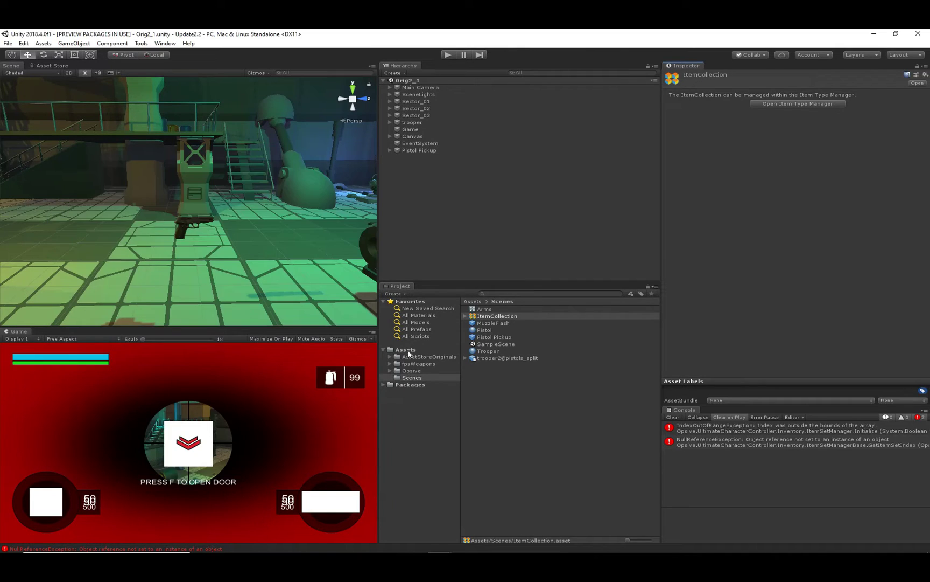
pyautogui.click(411, 169)
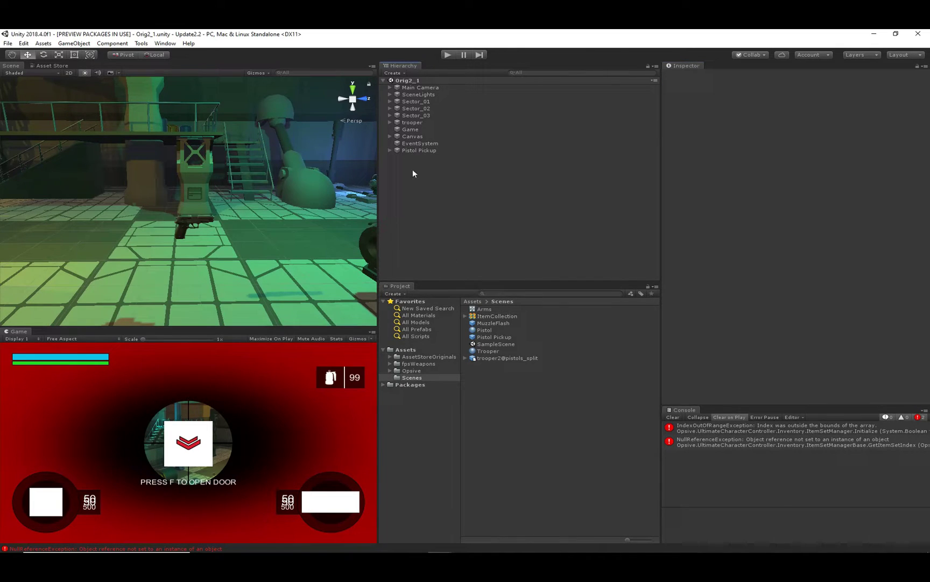
pyautogui.click(412, 123)
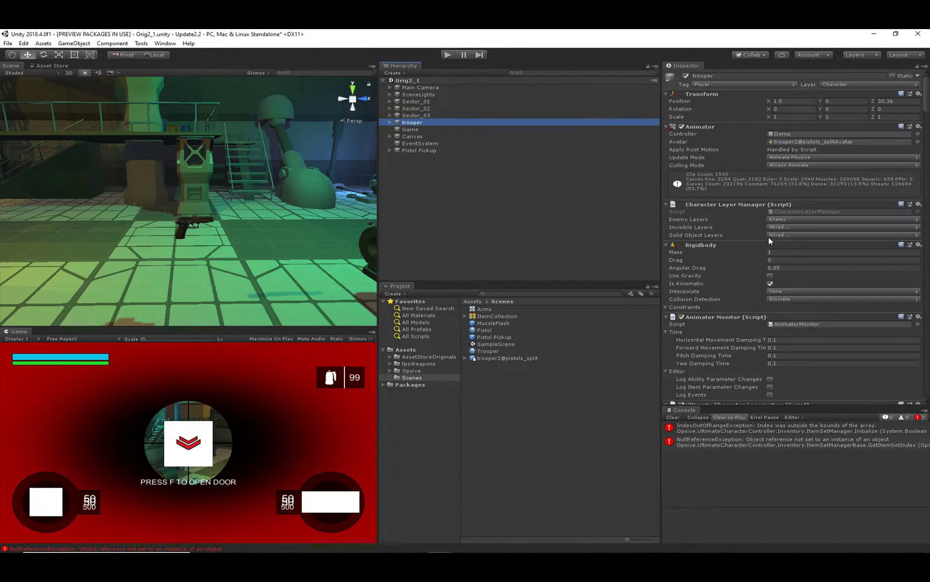
pyautogui.scroll(-10, 746, 290)
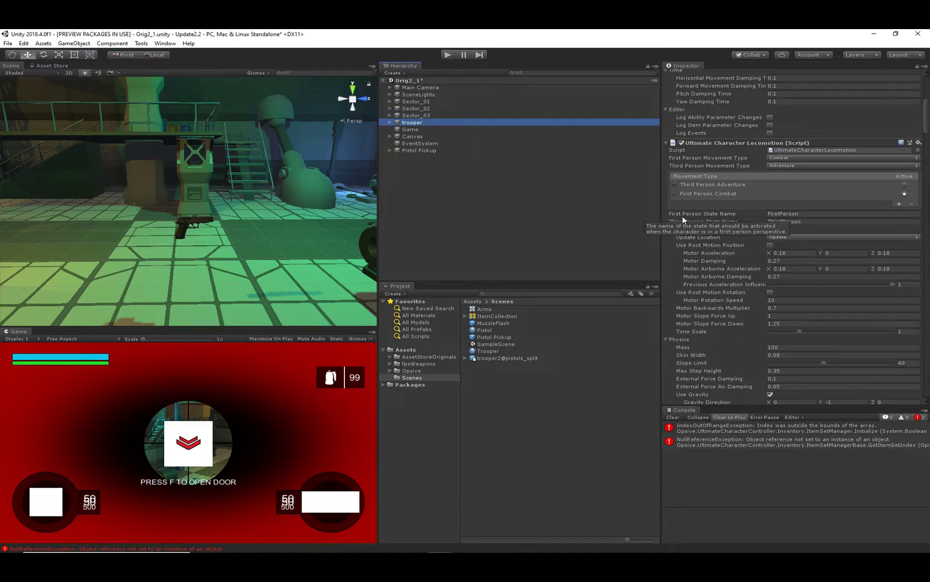
pyautogui.scroll(-12, 710, 272)
pyautogui.scroll(-20, 710, 271)
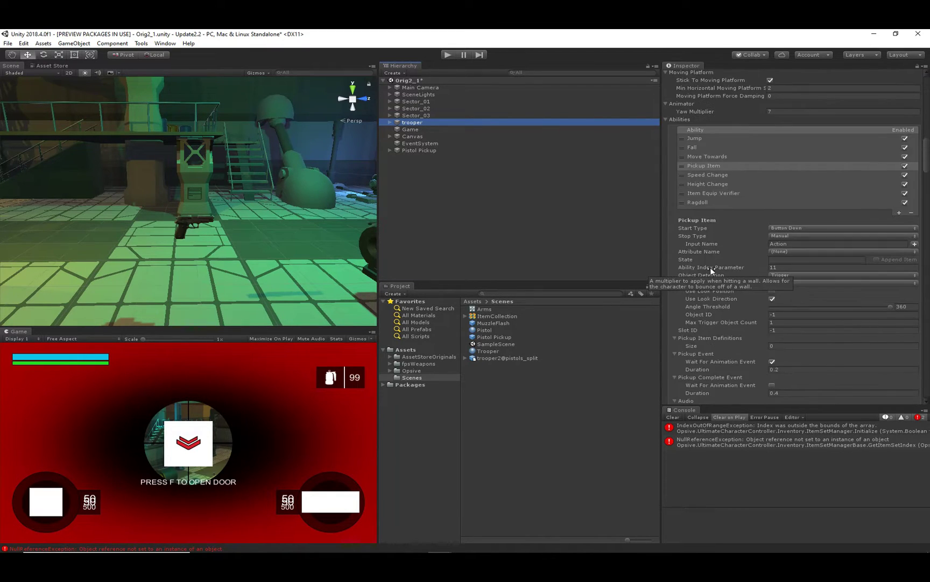
pyautogui.scroll(-20, 710, 267)
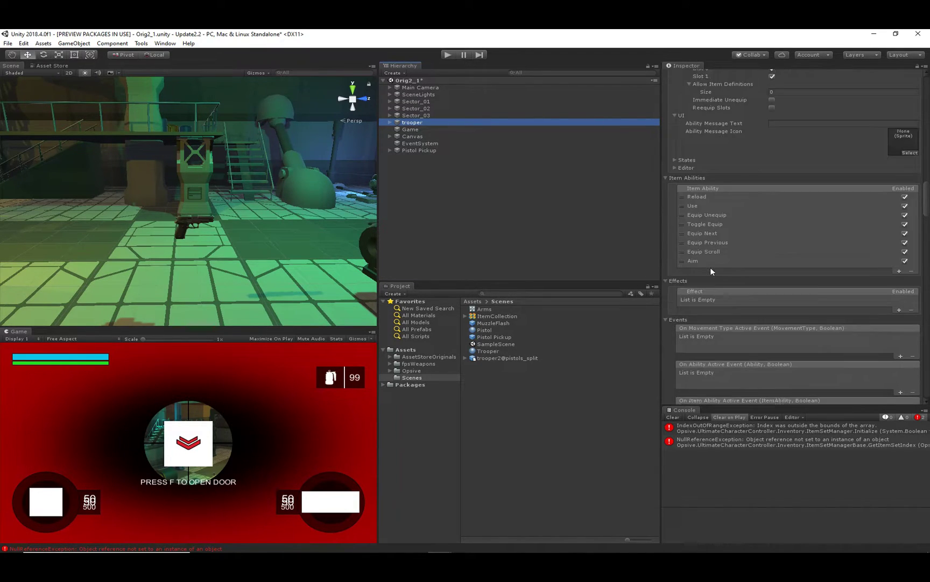
pyautogui.scroll(-18, 745, 247)
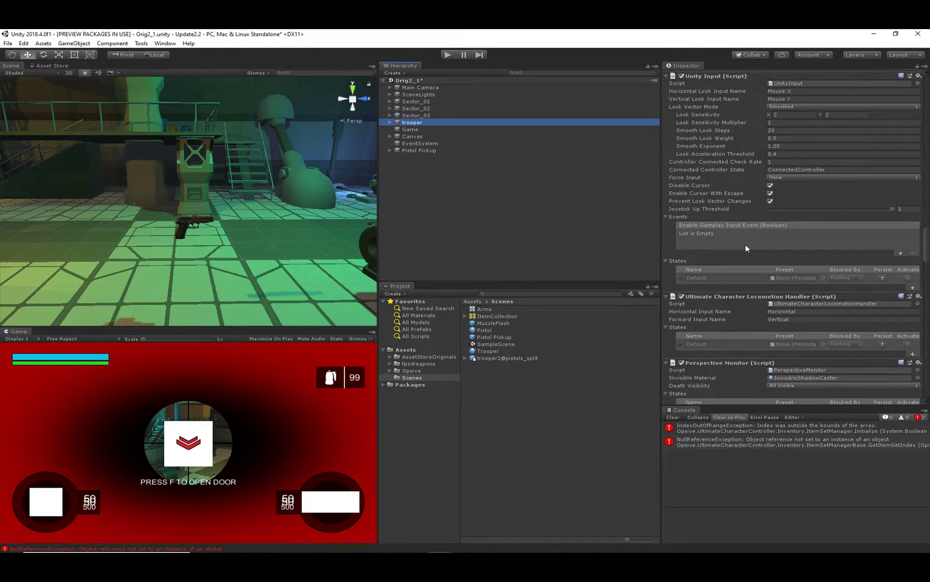
pyautogui.scroll(-10, 745, 244)
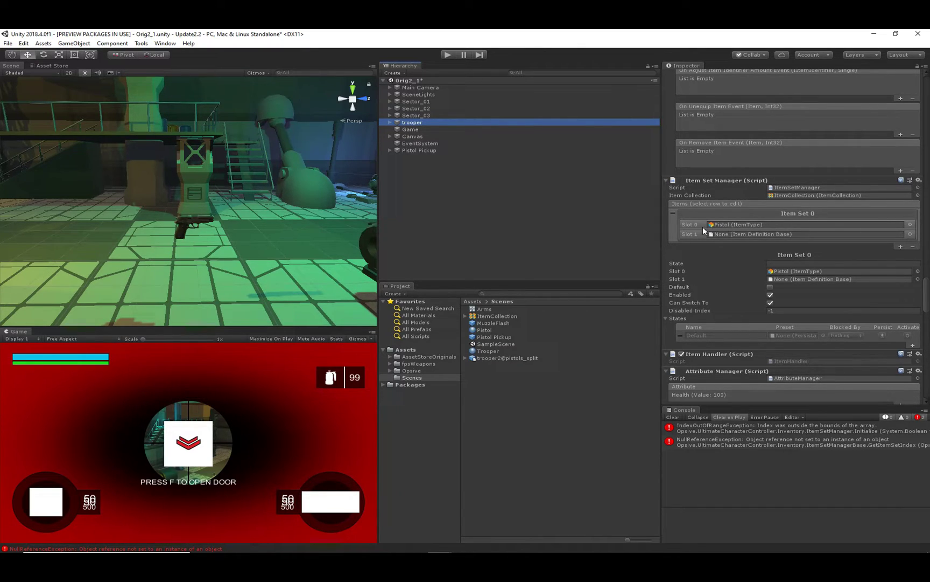
# Select Item Set 0 and bring up the Equip Unequip item ability's settings.
pyautogui.click(671, 232)
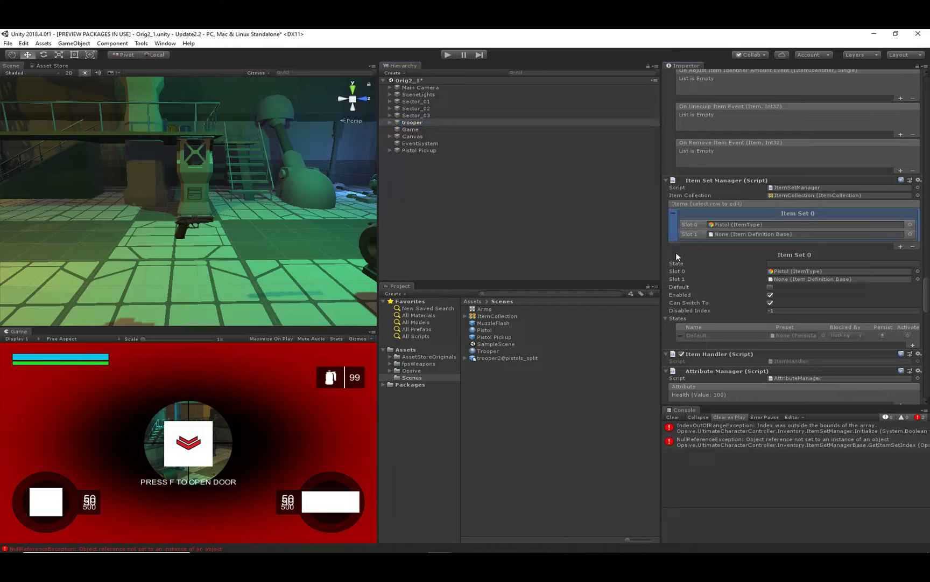
pyautogui.scroll(5, 677, 253)
pyautogui.scroll(7, 677, 253)
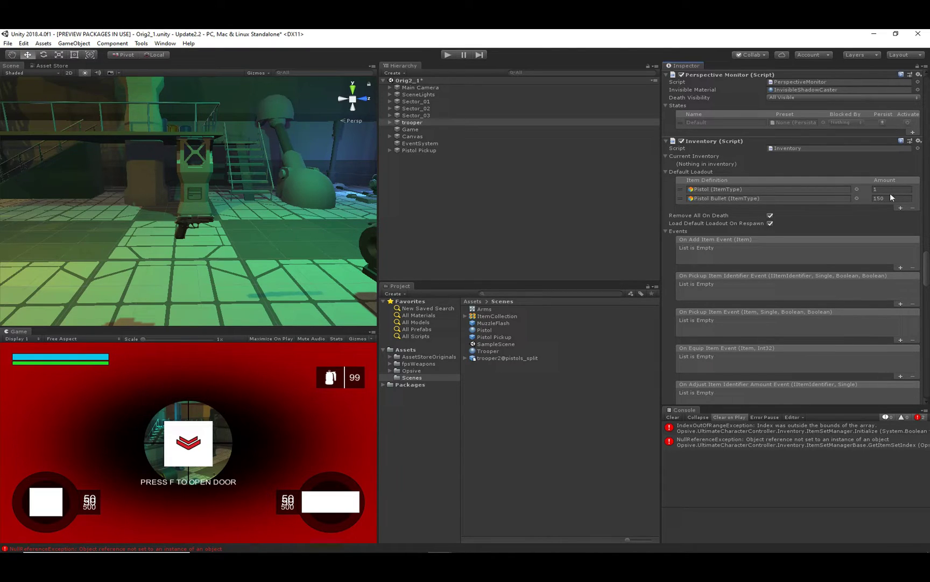
pyautogui.scroll(8, 786, 185)
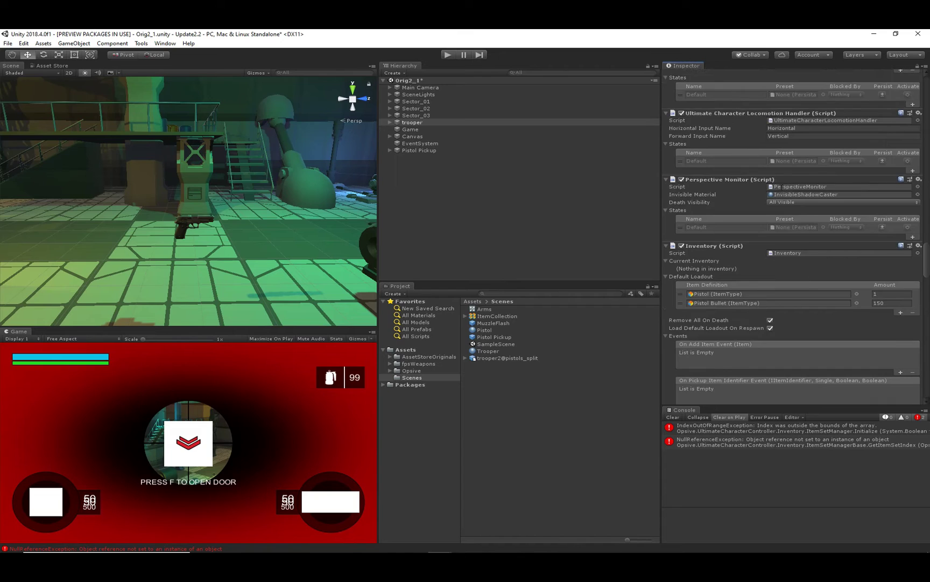
pyautogui.scroll(15, 778, 192)
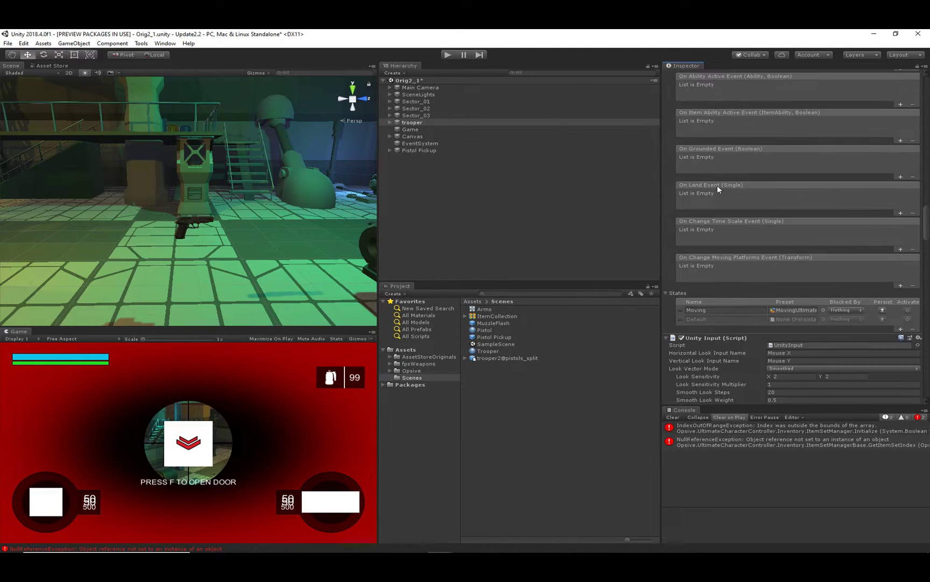
pyautogui.scroll(9, 717, 187)
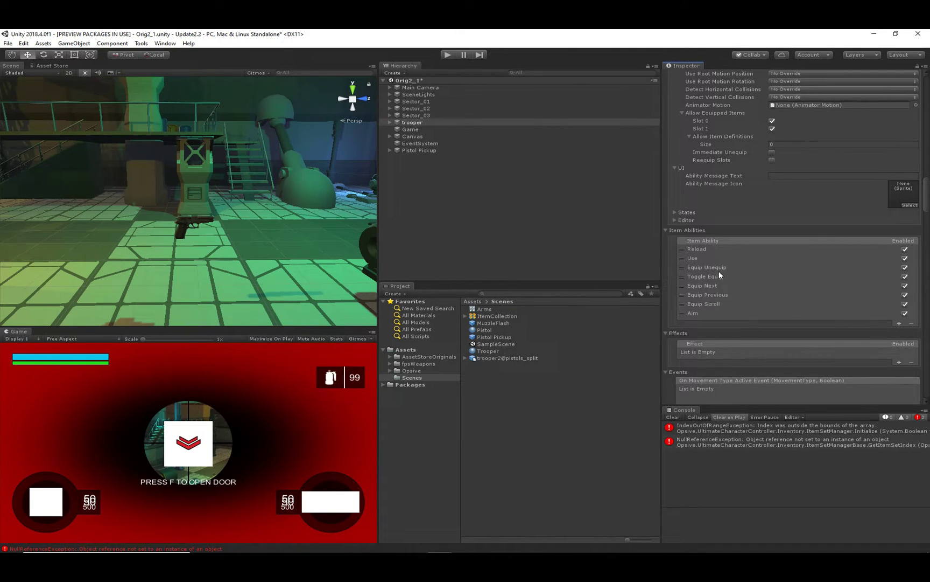
pyautogui.click(707, 267)
pyautogui.scroll(-9, 719, 266)
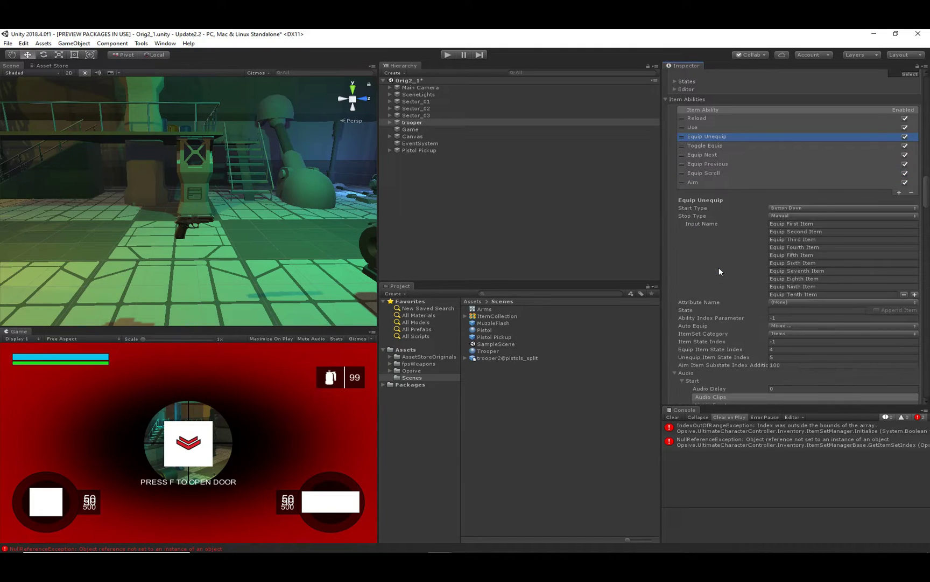
# Leave Items checked as the Equip Unequip ItemSet Category.
pyautogui.click(698, 229)
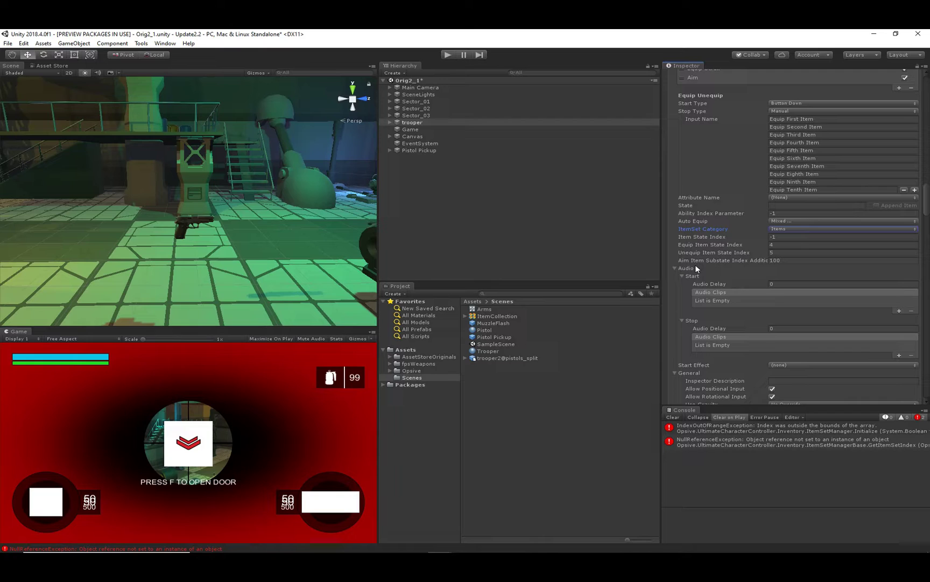
pyautogui.scroll(3, 721, 237)
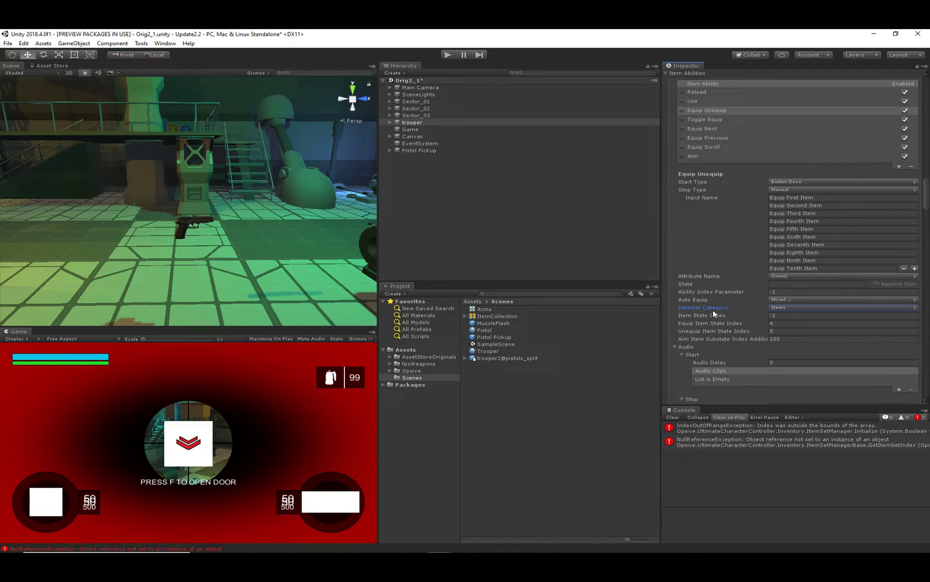
pyautogui.click(780, 307)
pyautogui.click(784, 317)
# Deselect everything, then briefly play-test Orig2_1 in the Game view and stop.
pyautogui.click(570, 409)
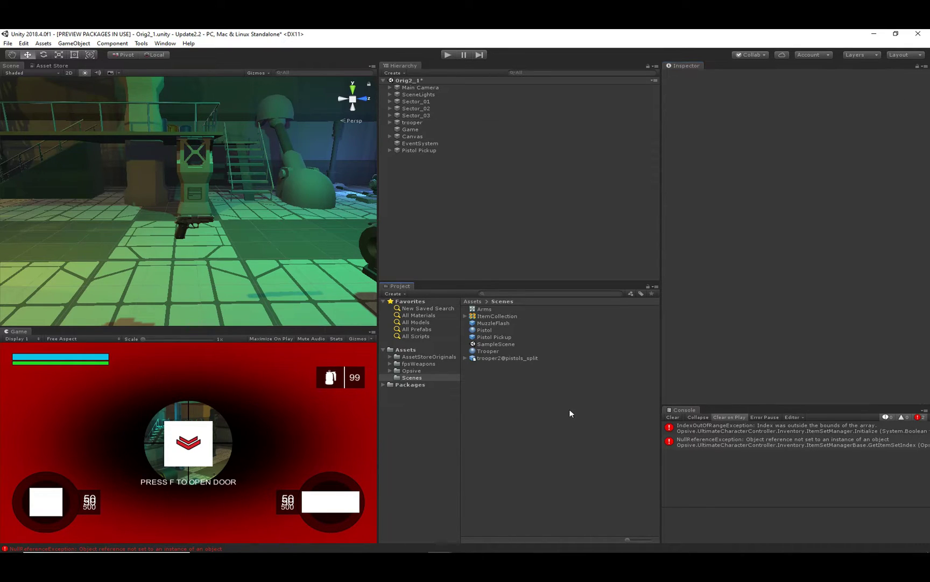
pyautogui.click(448, 54)
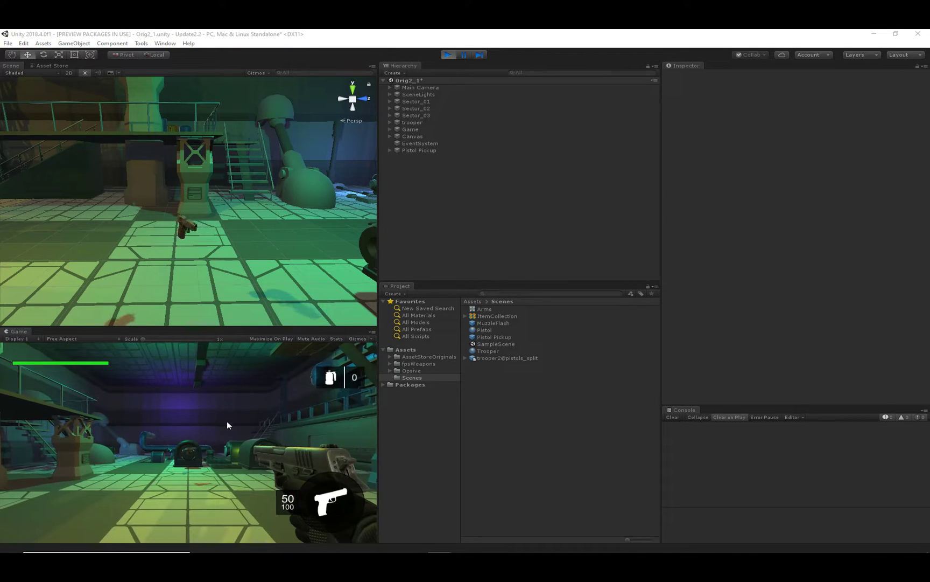
pyautogui.click(354, 428)
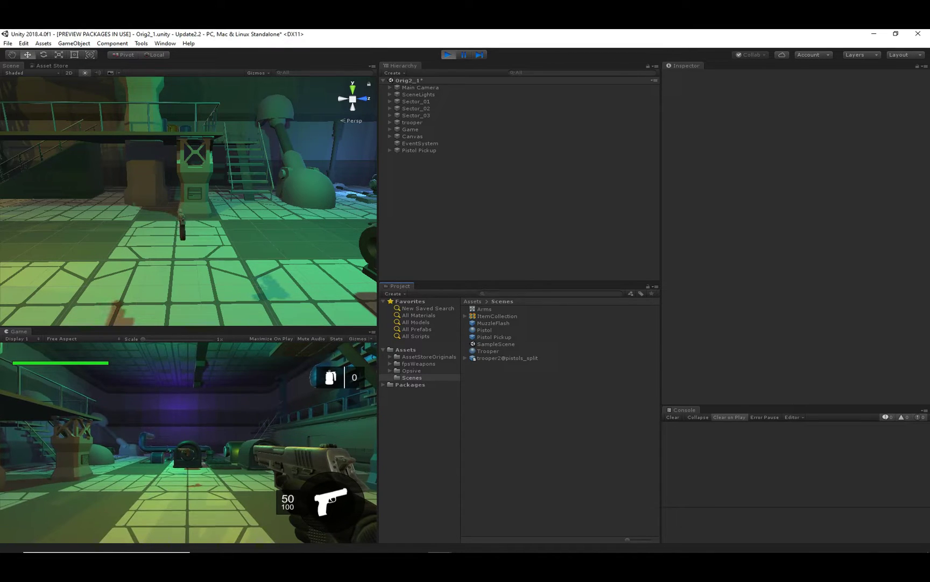
pyautogui.click(448, 54)
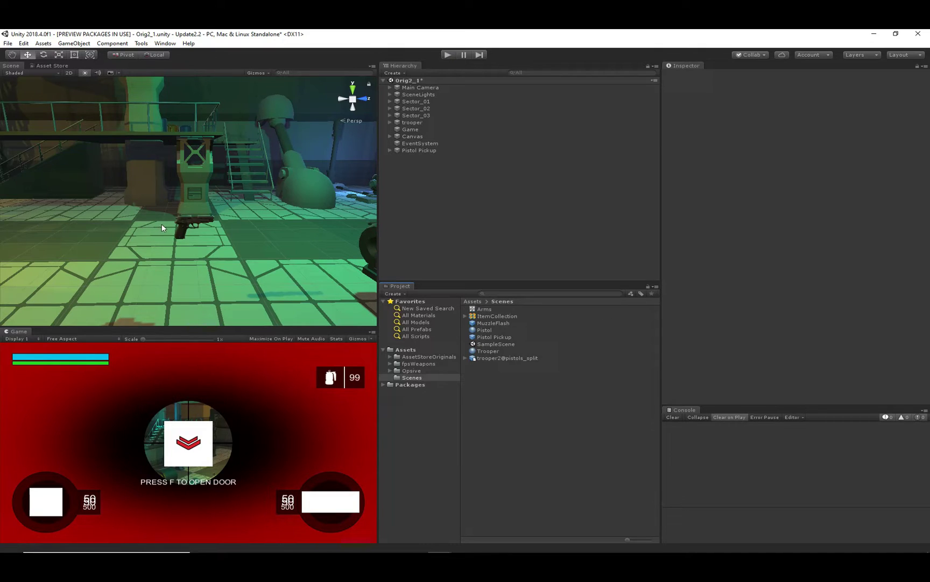
# Inspect the Pistol Pickup's Item Definition Amounts: 1 Pistol and 50 Pistol Bullet.
pyautogui.click(189, 215)
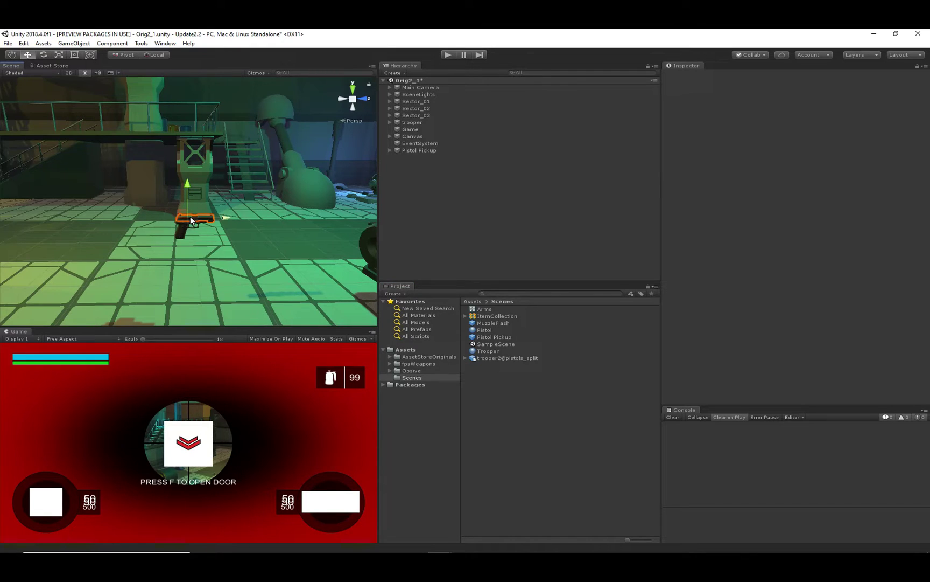
pyautogui.click(438, 150)
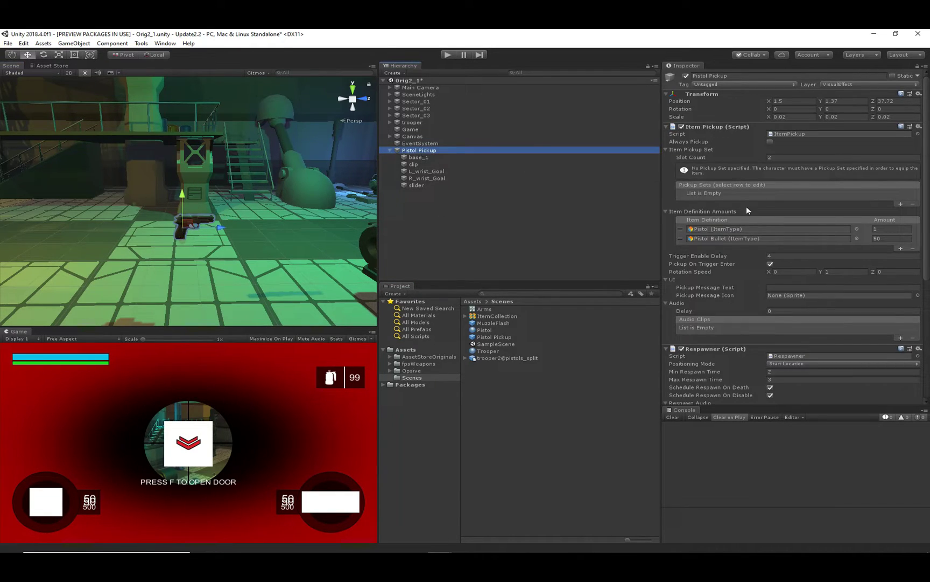
pyautogui.click(681, 231)
pyautogui.click(681, 238)
pyautogui.click(680, 232)
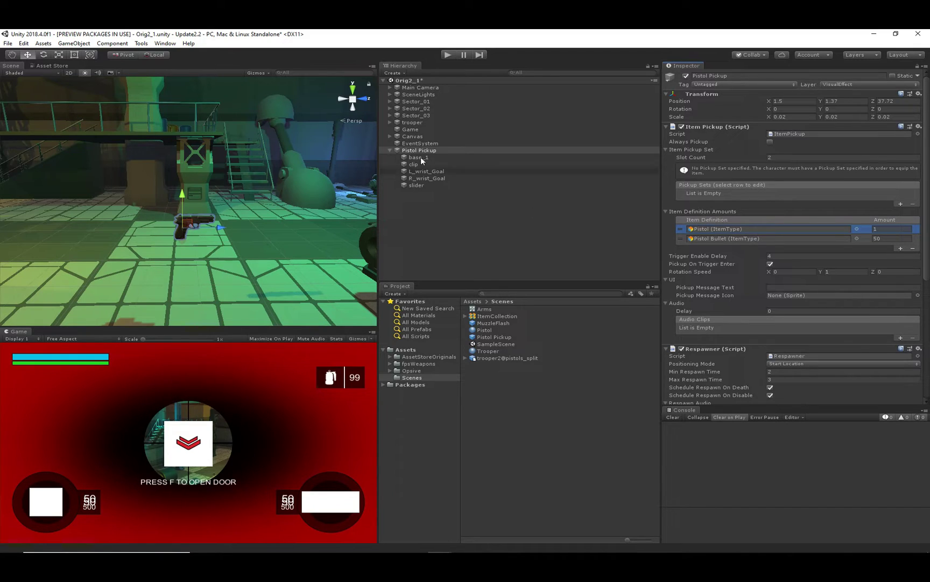
pyautogui.click(469, 204)
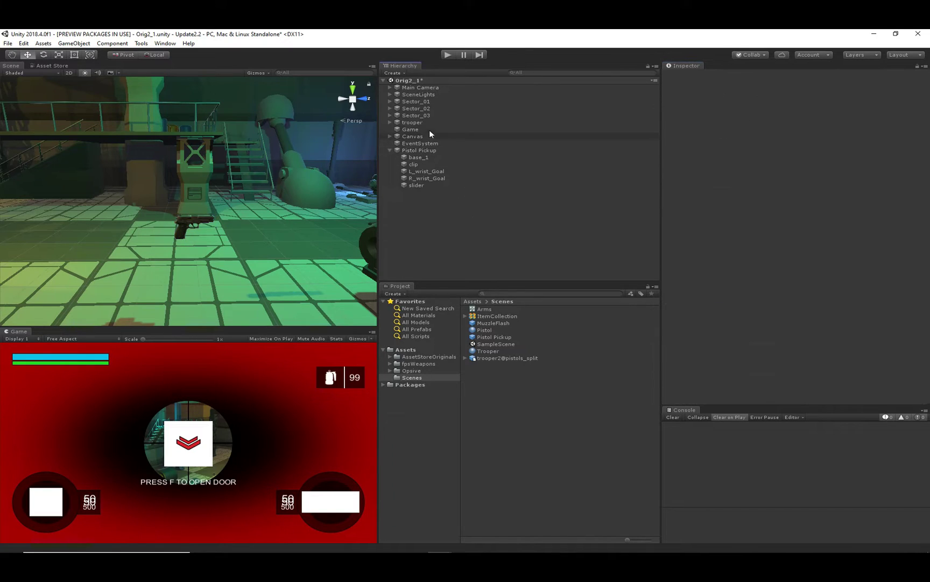
# Give the trooper's Pickup Item ability one item definition, Assault Rifle, then move the window aside.
pyautogui.click(426, 124)
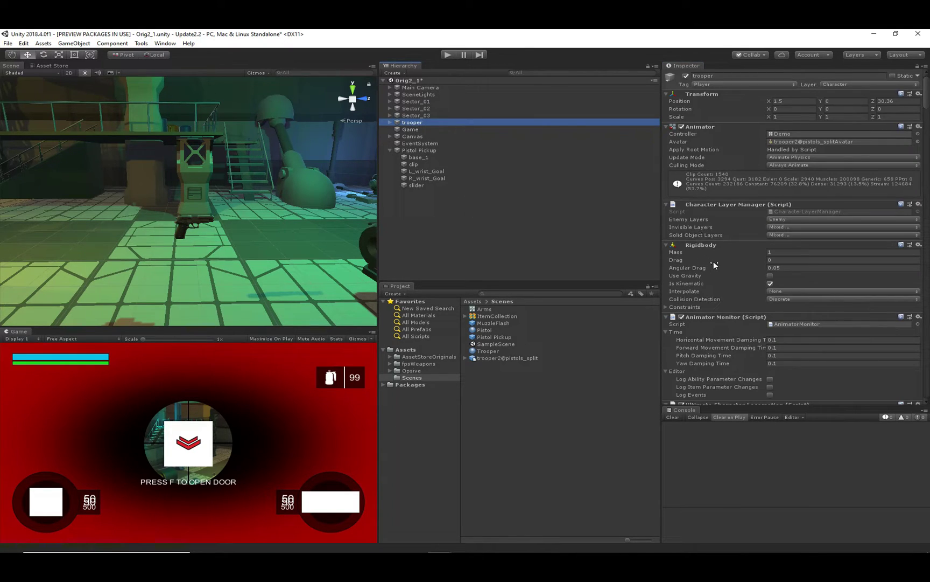
pyautogui.scroll(-15, 713, 261)
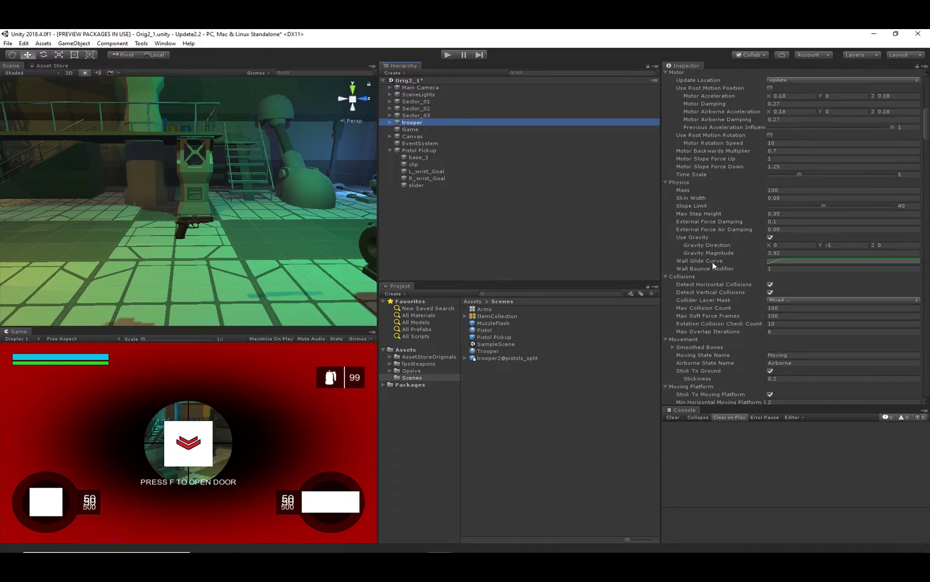
pyautogui.scroll(-10, 712, 261)
pyautogui.click(711, 192)
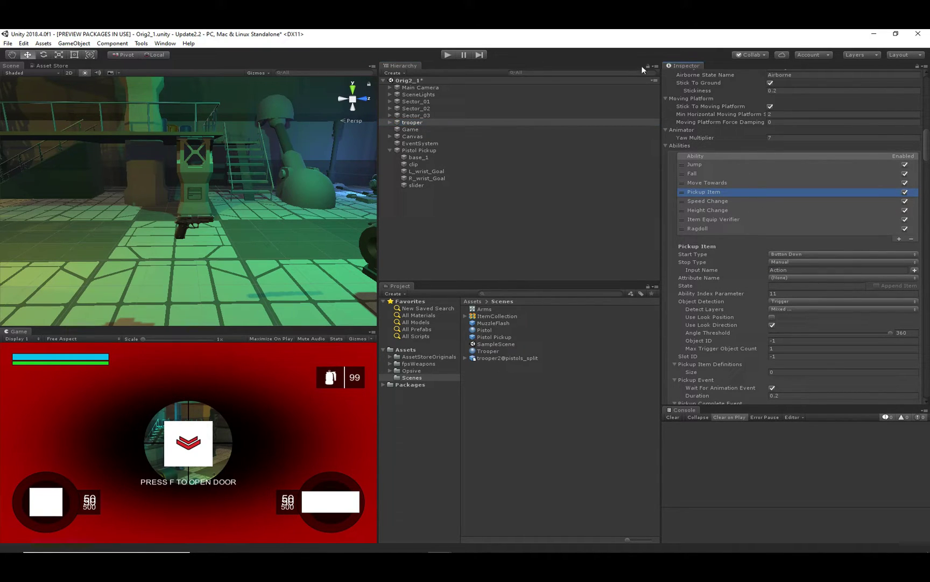
pyautogui.scroll(-3, 773, 281)
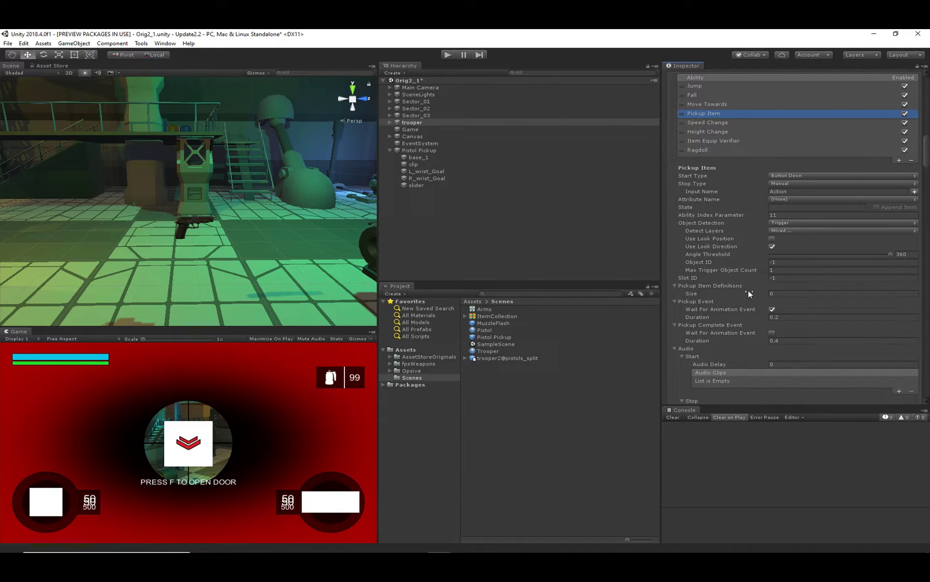
pyautogui.click(778, 296)
pyautogui.write('1')
pyautogui.press('Return')
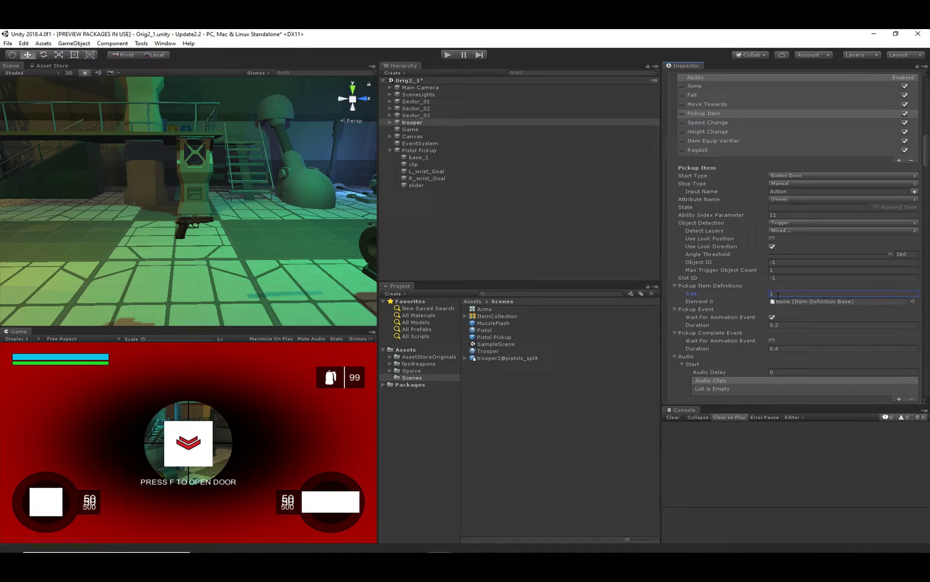
pyautogui.click(913, 302)
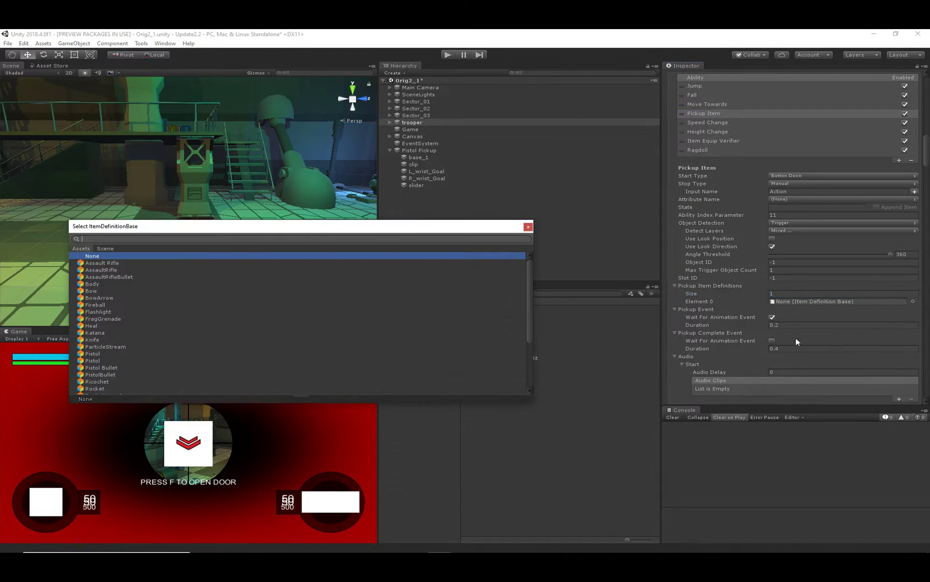
pyautogui.doubleClick(114, 264)
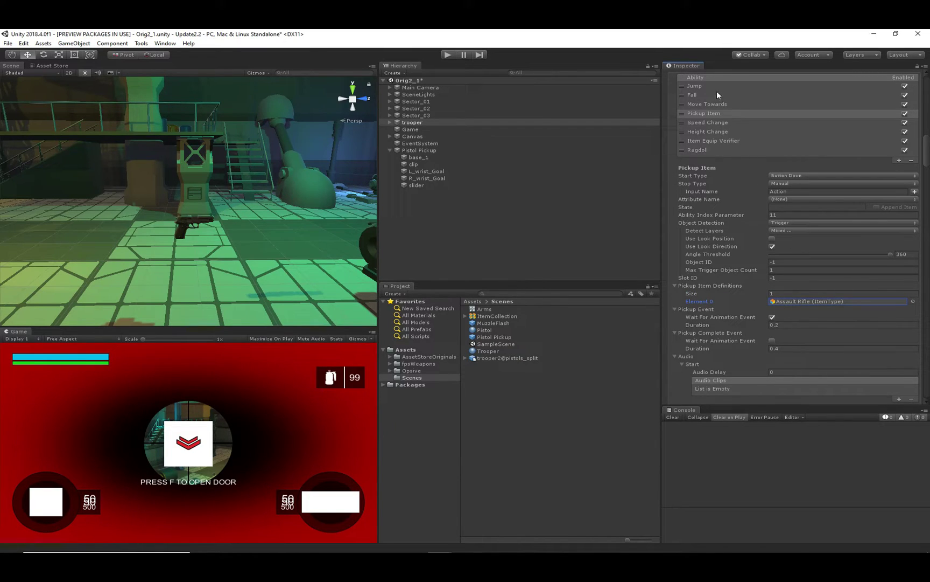
pyautogui.moveTo(708, 38); pyautogui.dragTo(82, 198)
# Close Build Settings and confirm the original trooper's Pickup Item Element 0 is Assault Rifle.
pyautogui.click(42, 104)
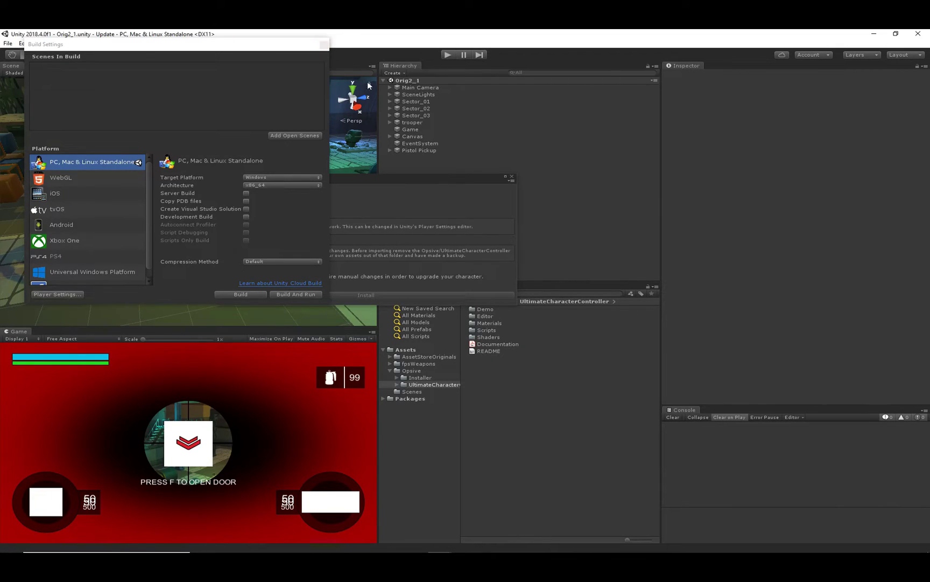
pyautogui.click(323, 45)
pyautogui.click(431, 124)
pyautogui.scroll(-3, 739, 278)
pyautogui.scroll(-15, 742, 294)
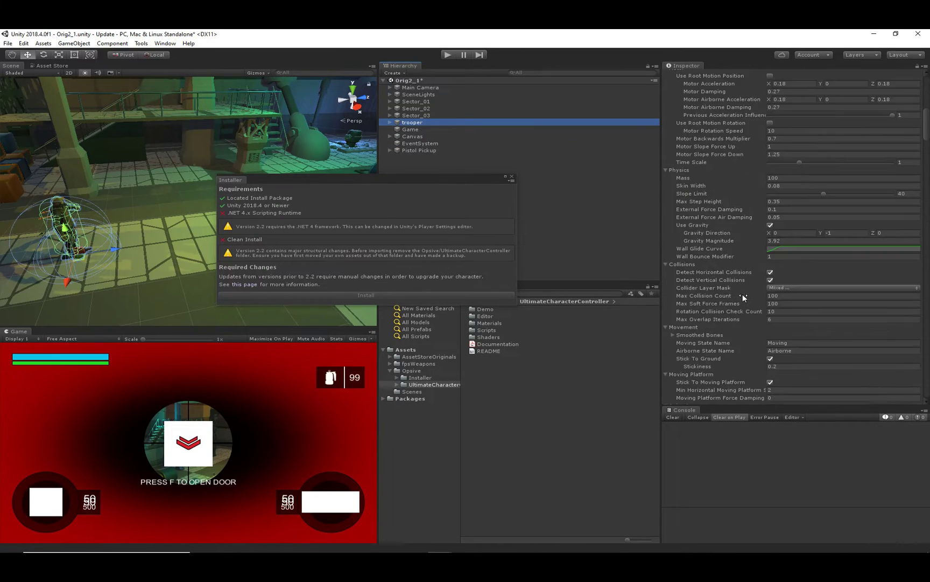
pyautogui.click(700, 125)
pyautogui.click(711, 315)
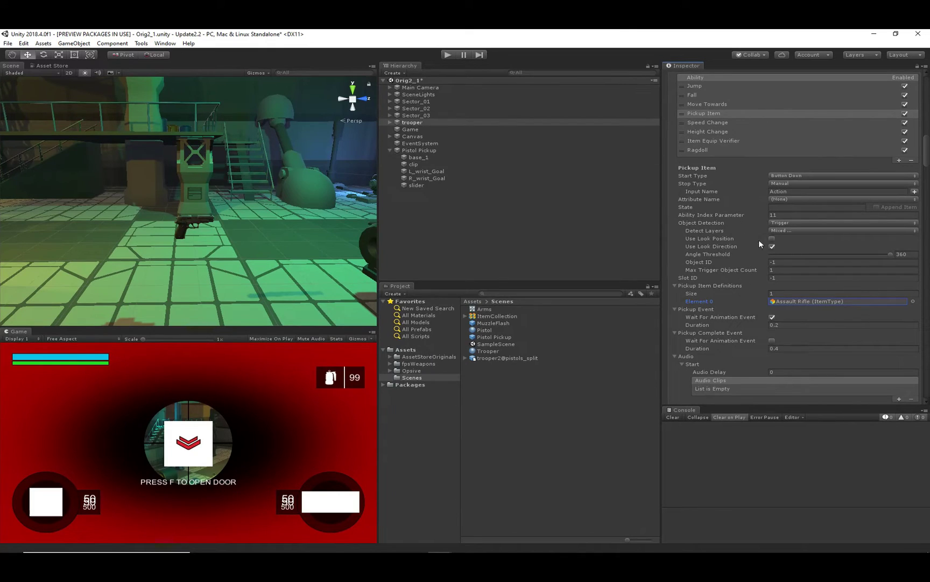
# Enable Append Item on the State of the trooper's Aim item ability.
pyautogui.scroll(-10, 742, 246)
pyautogui.scroll(-12, 740, 261)
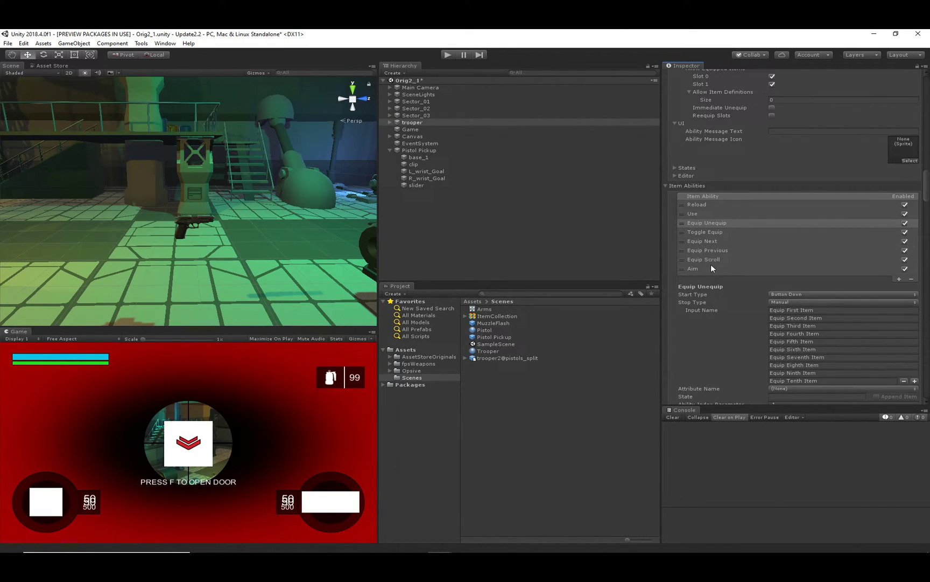
pyautogui.click(711, 263)
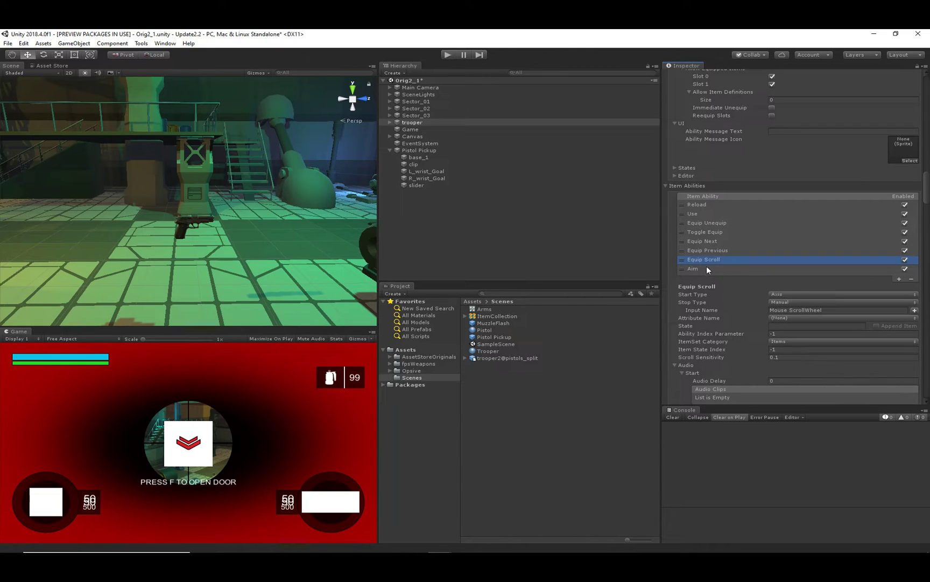
pyautogui.click(707, 268)
pyautogui.scroll(-2, 762, 284)
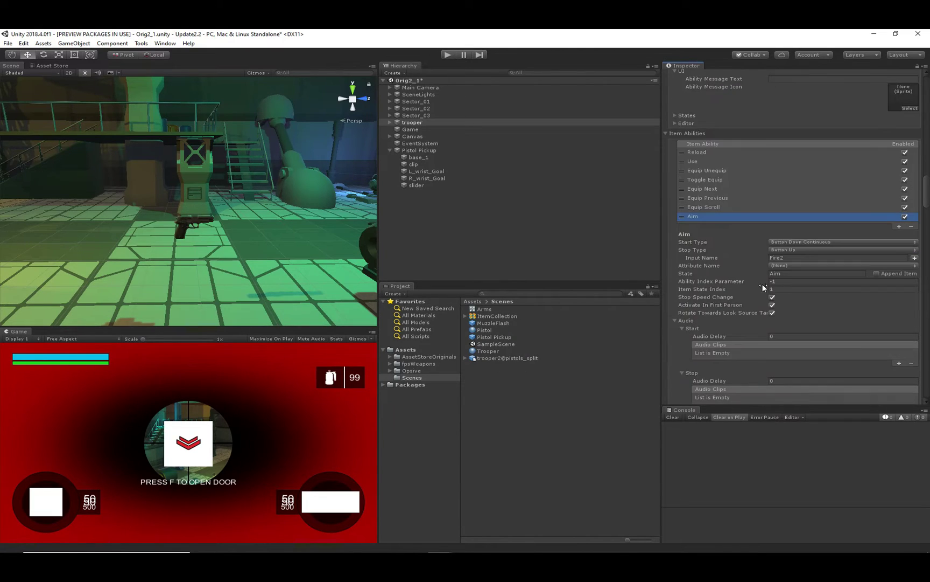
pyautogui.click(877, 273)
pyautogui.scroll(10, 727, 220)
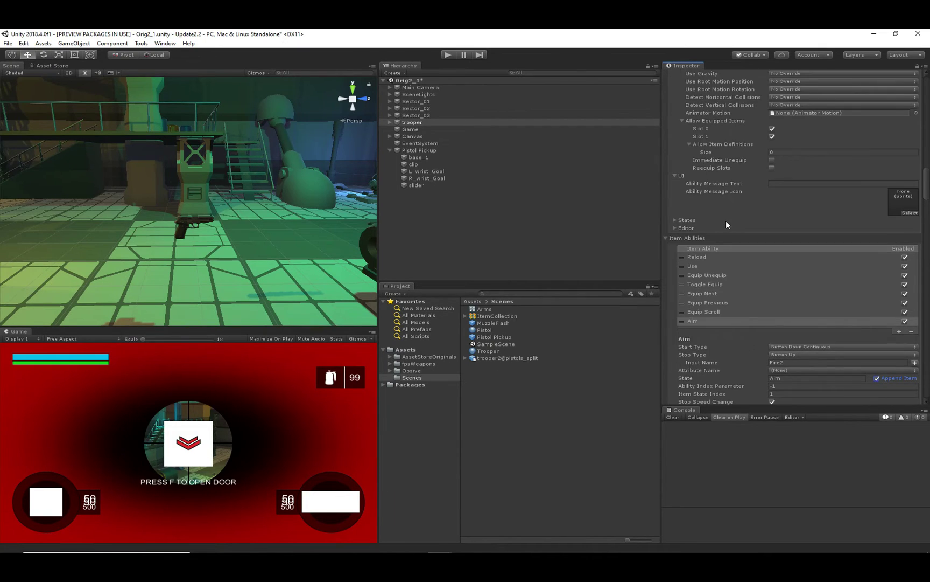
pyautogui.scroll(5, 727, 221)
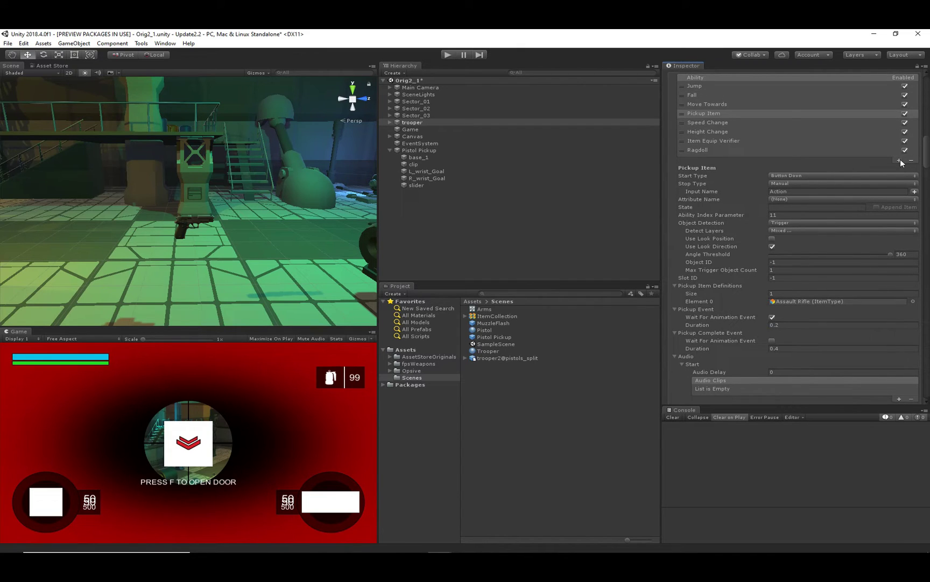
# Add a Drop item ability to the trooper, leaving No Drop Item Definitions at 0.
pyautogui.click(900, 159)
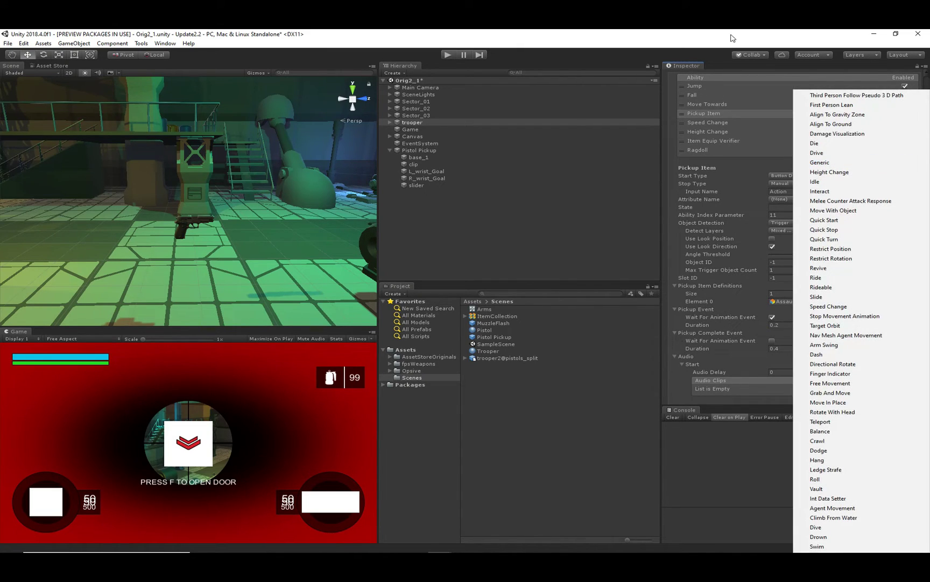
pyautogui.click(769, 43)
pyautogui.scroll(-3, 793, 262)
pyautogui.scroll(-10, 793, 262)
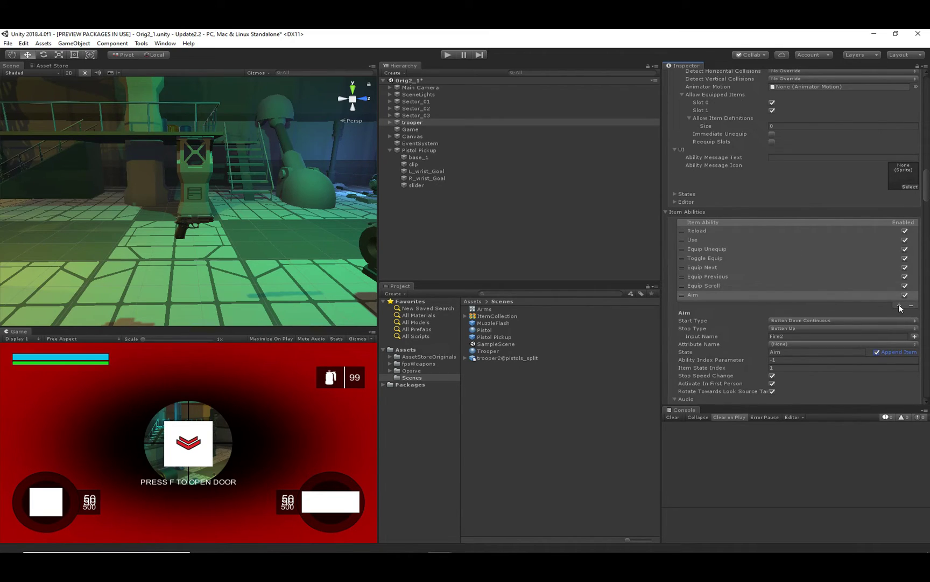
pyautogui.click(899, 305)
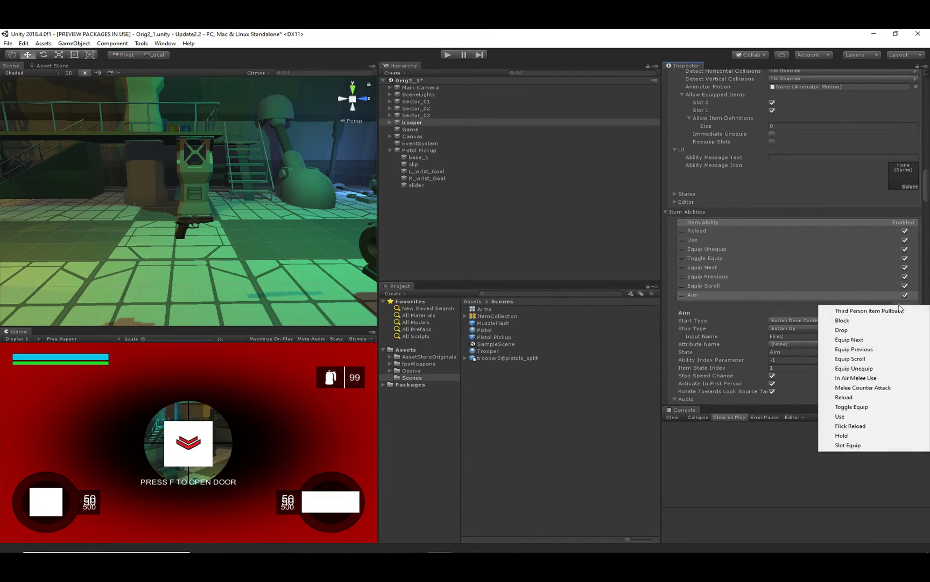
pyautogui.click(840, 328)
pyautogui.scroll(-4, 754, 310)
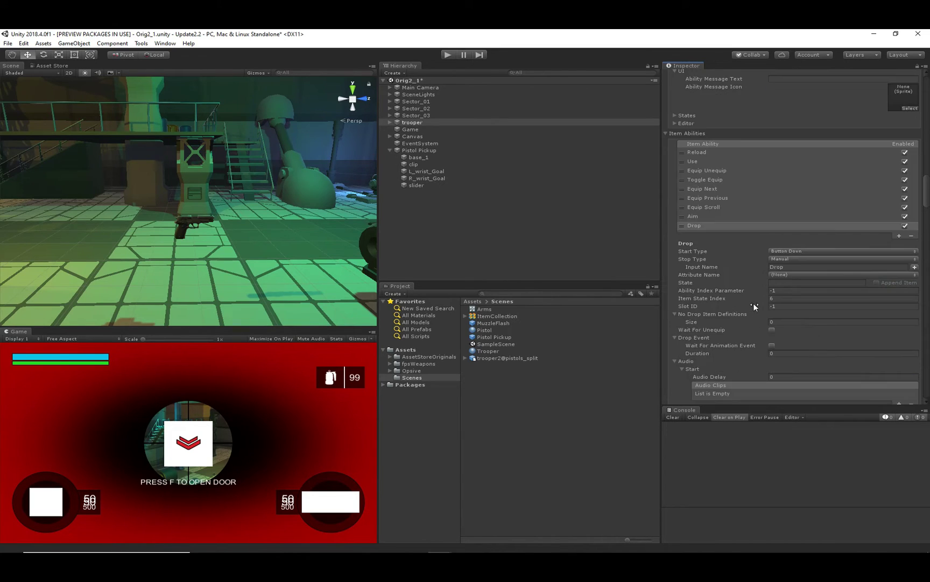
pyautogui.click(793, 297)
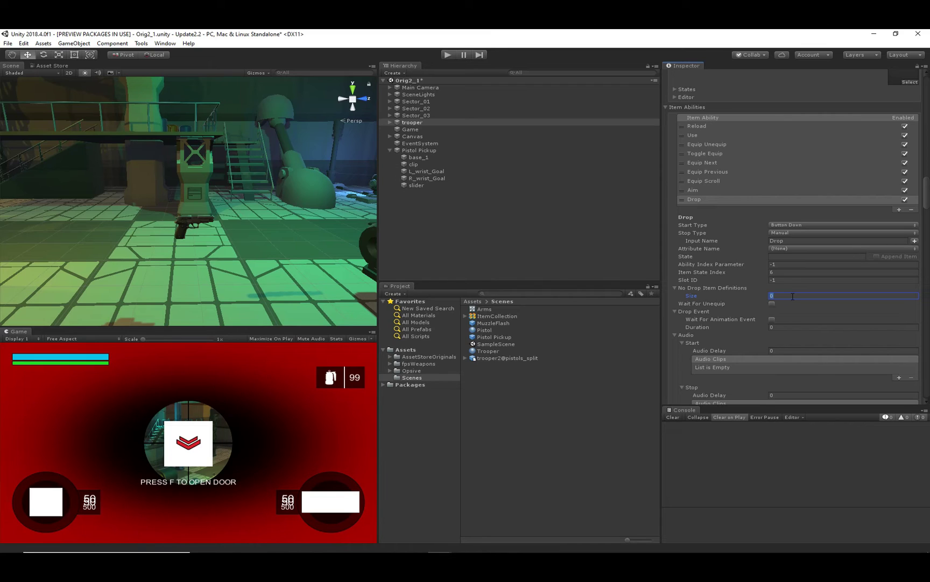
# Add Slot Equip after Drop and review its Default Item Definitions and Item Definition State Names.
pyautogui.click(900, 209)
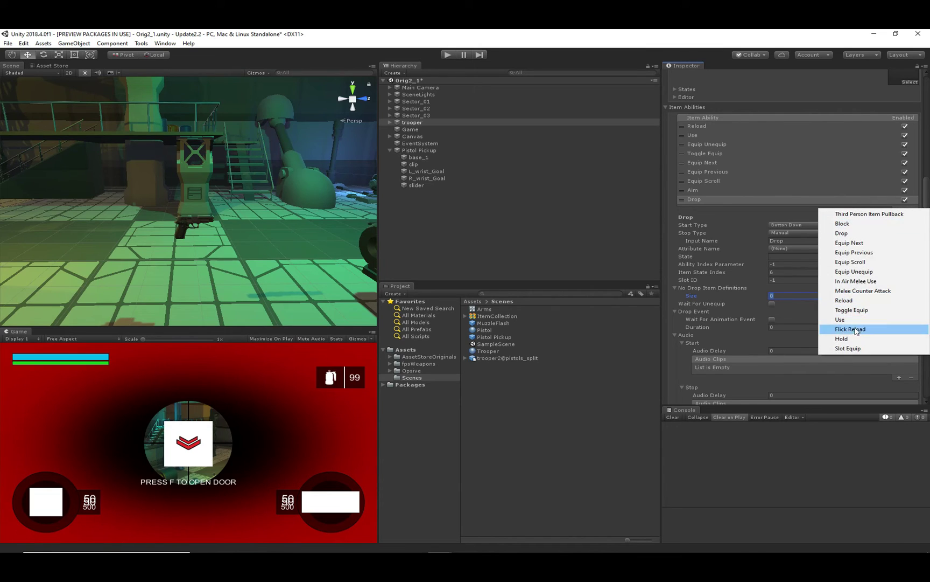
pyautogui.click(860, 349)
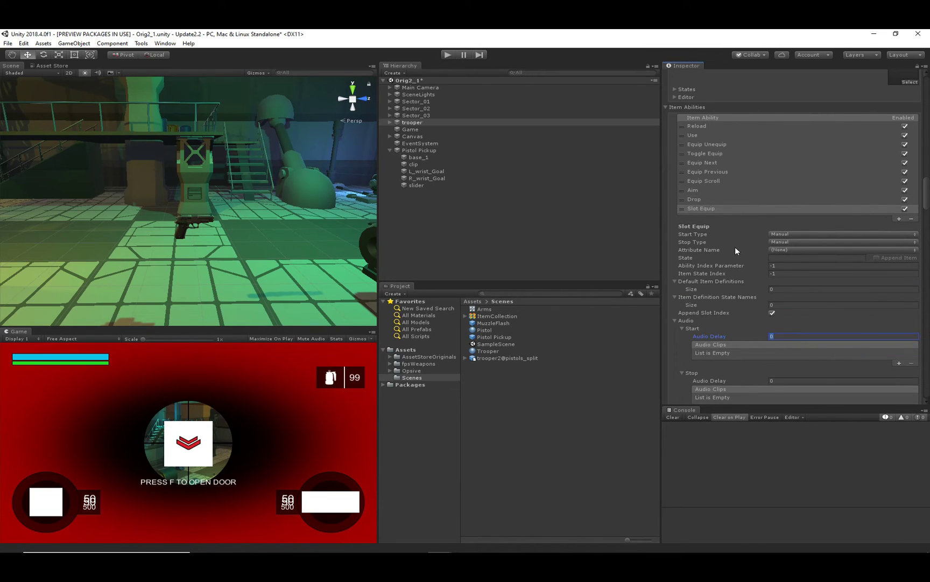
pyautogui.scroll(-3, 736, 251)
pyautogui.click(717, 229)
pyautogui.click(714, 244)
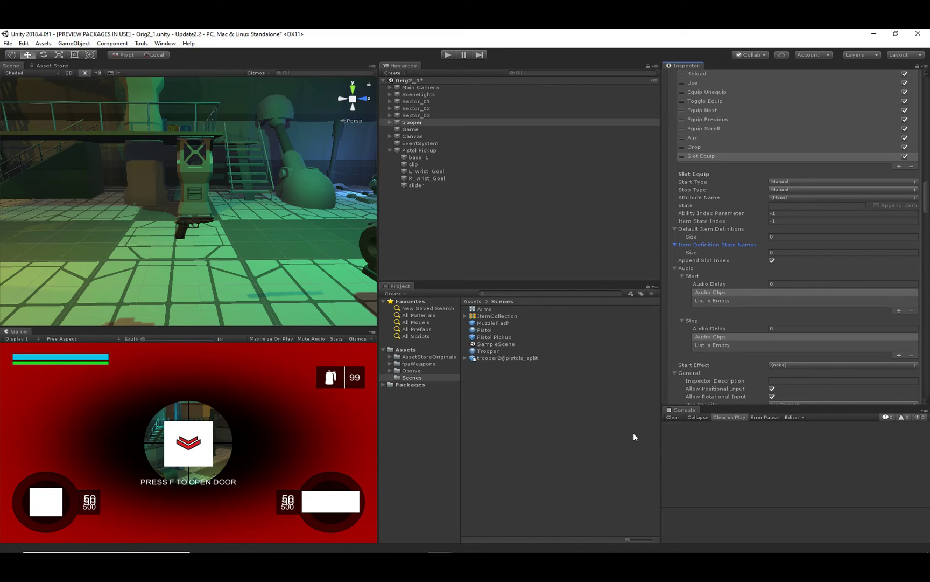
pyautogui.scroll(4, 745, 246)
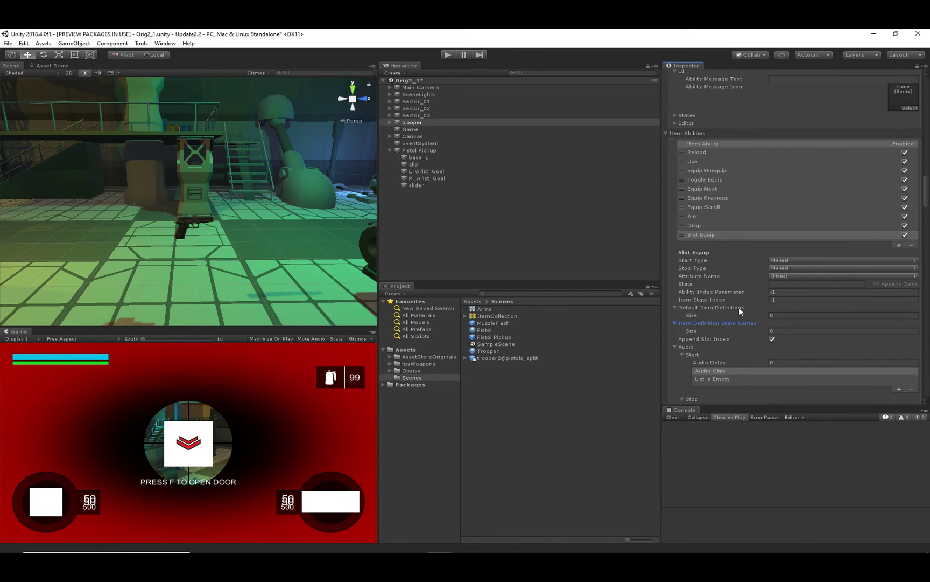
pyautogui.scroll(4, 738, 306)
pyautogui.scroll(2, 739, 311)
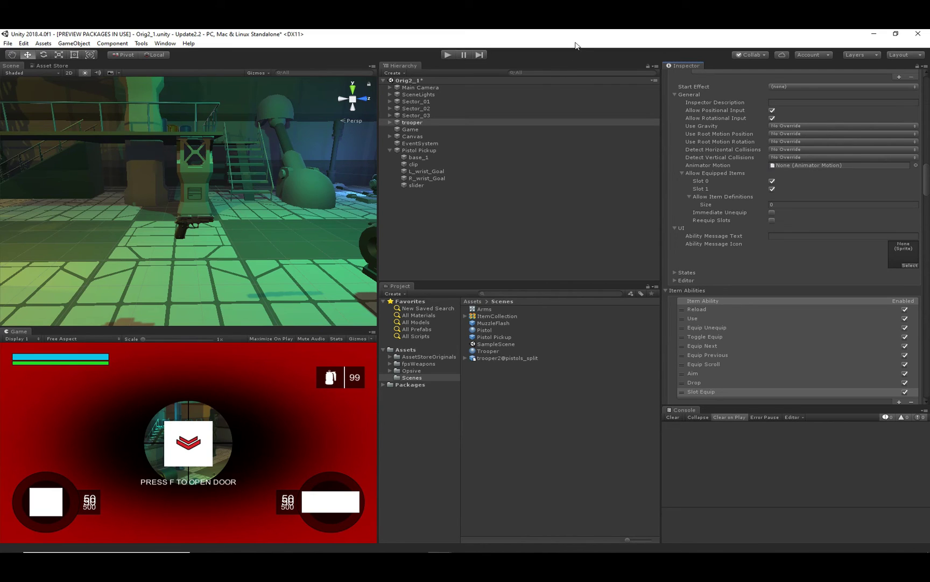
pyautogui.moveTo(583, 37); pyautogui.dragTo(0, 323)
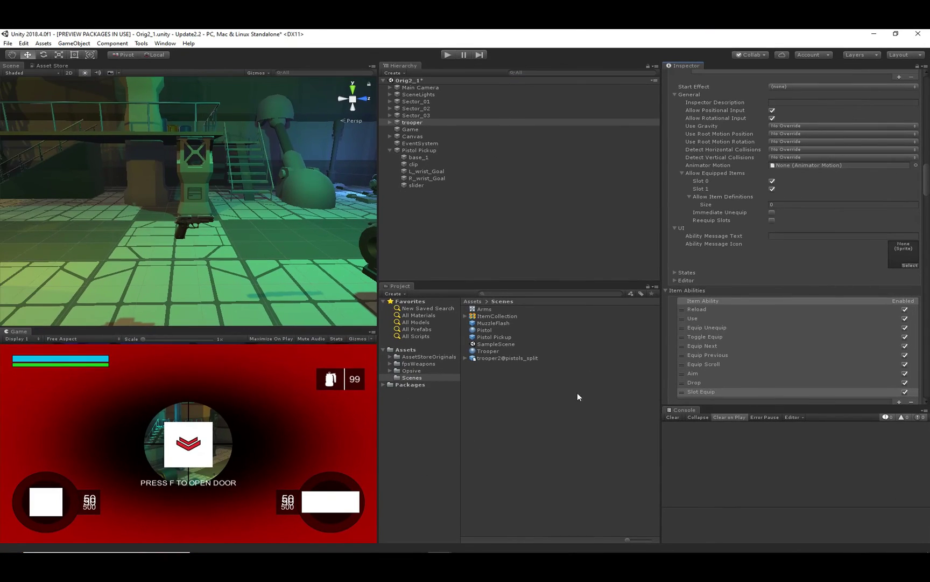
pyautogui.click(551, 457)
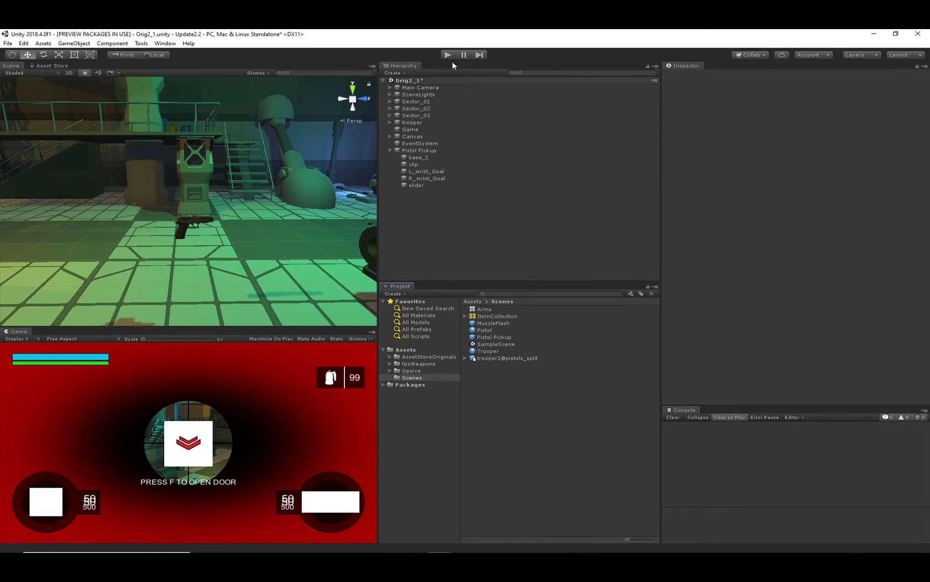